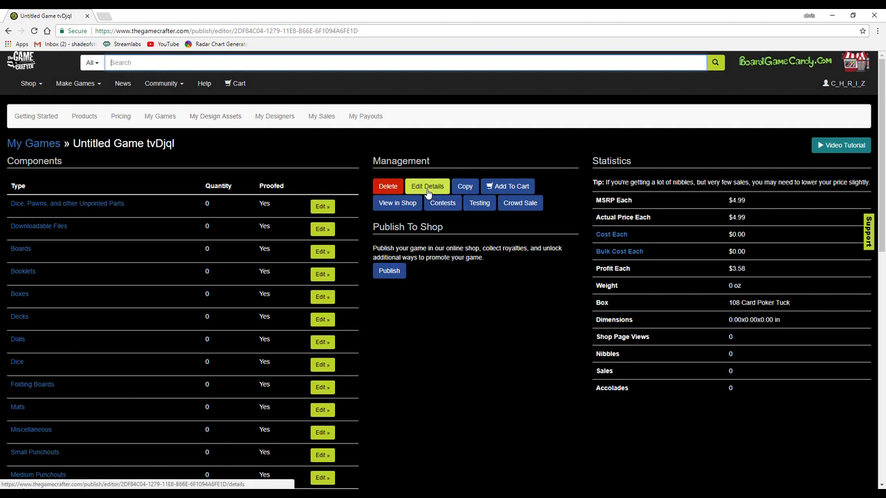
# Open the details editor for the untitled game
pyautogui.scroll(-1, 288, 218)
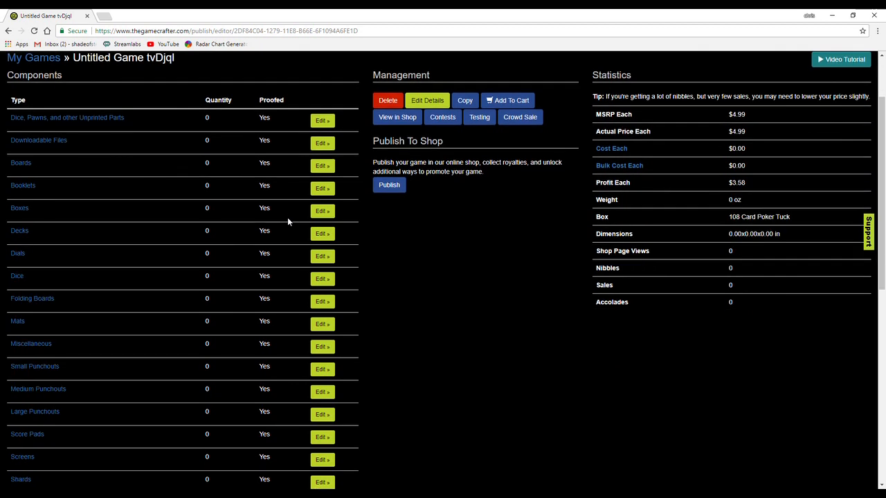
pyautogui.moveTo(9, 97); pyautogui.dragTo(237, 257)
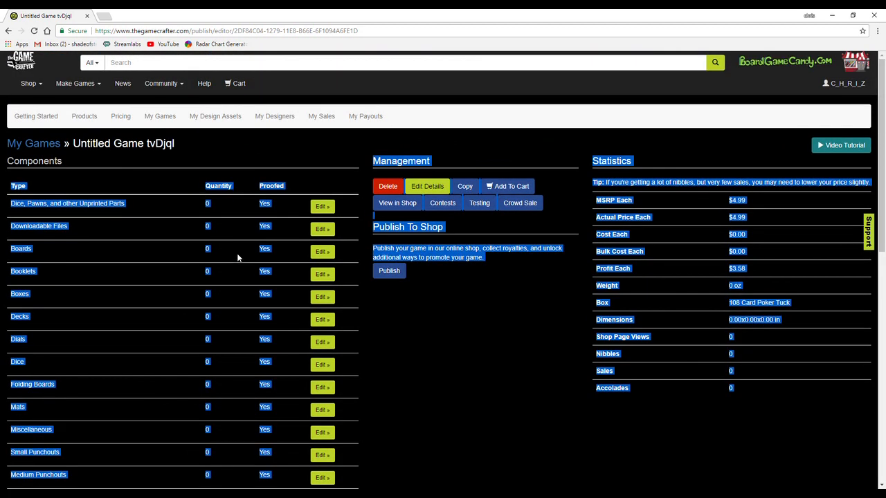
pyautogui.click(390, 315)
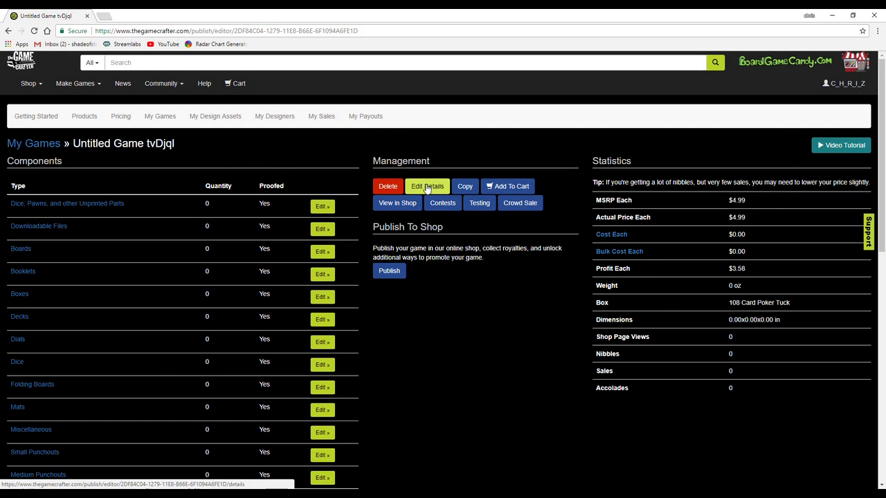
pyautogui.click(427, 186)
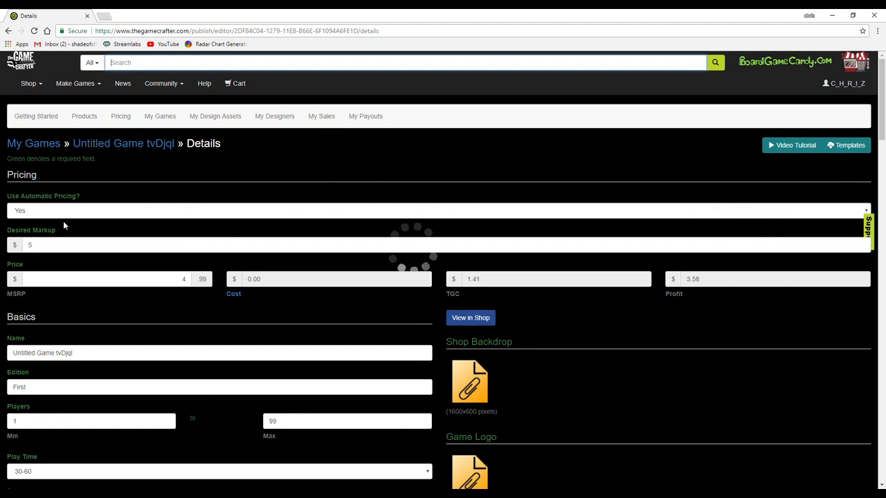
# Turn off automatic pricing for the game by setting it to No
pyautogui.scroll(-1, 47, 328)
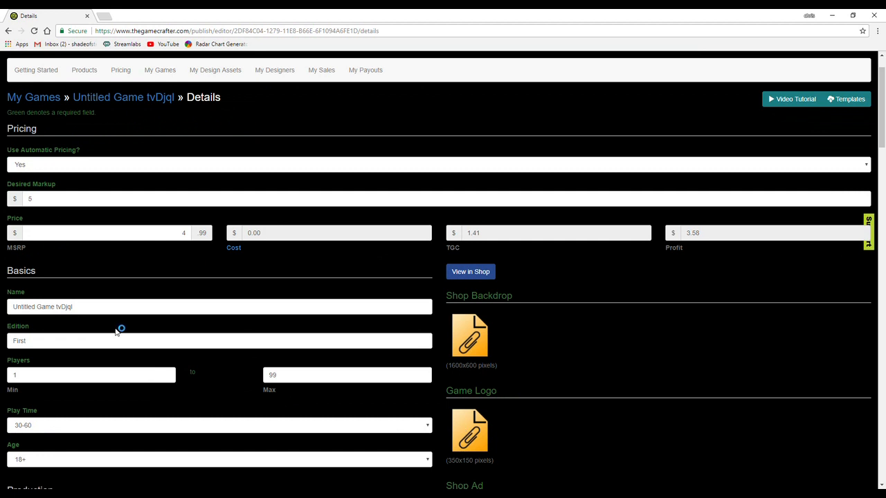
pyautogui.scroll(-2, 117, 331)
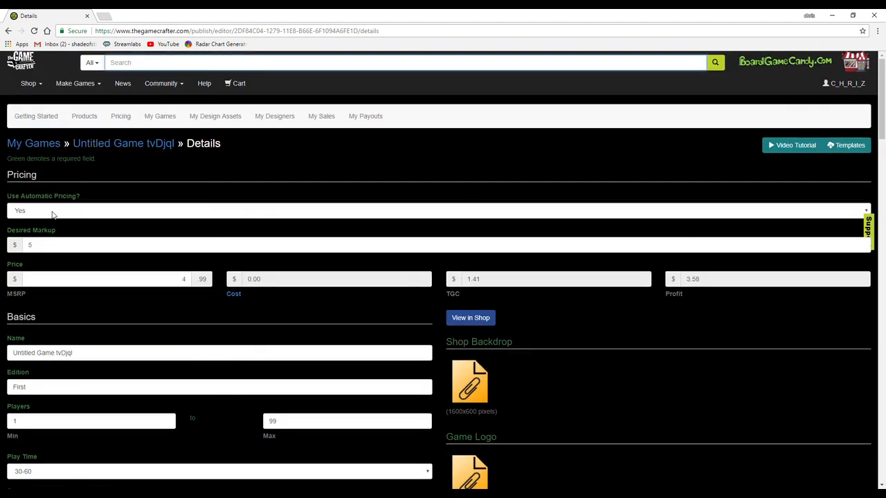
pyautogui.click(58, 207)
pyautogui.click(57, 209)
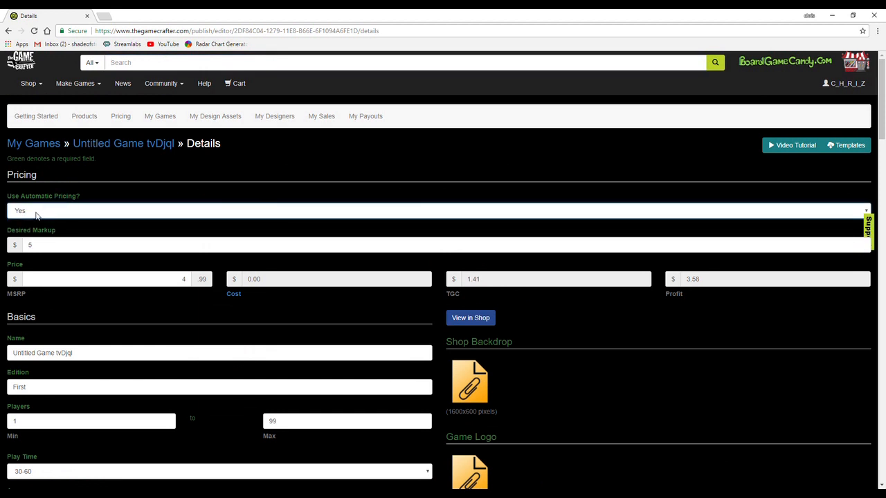
pyautogui.click(36, 214)
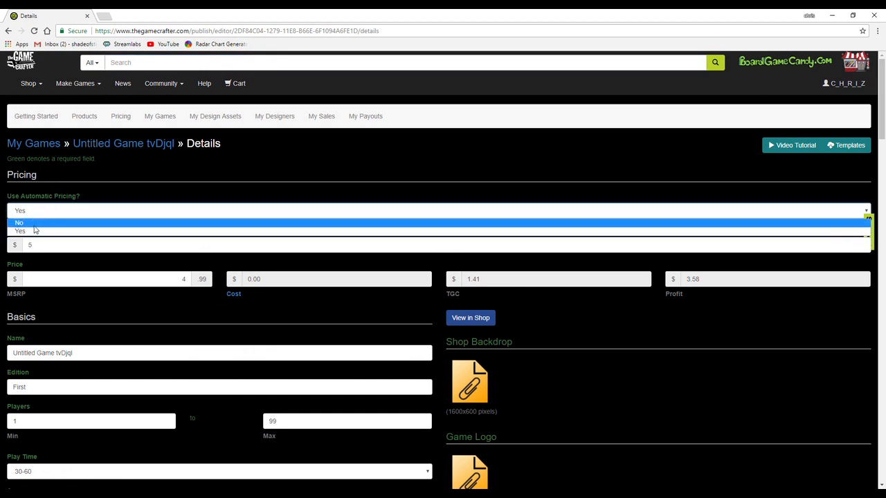
pyautogui.click(35, 224)
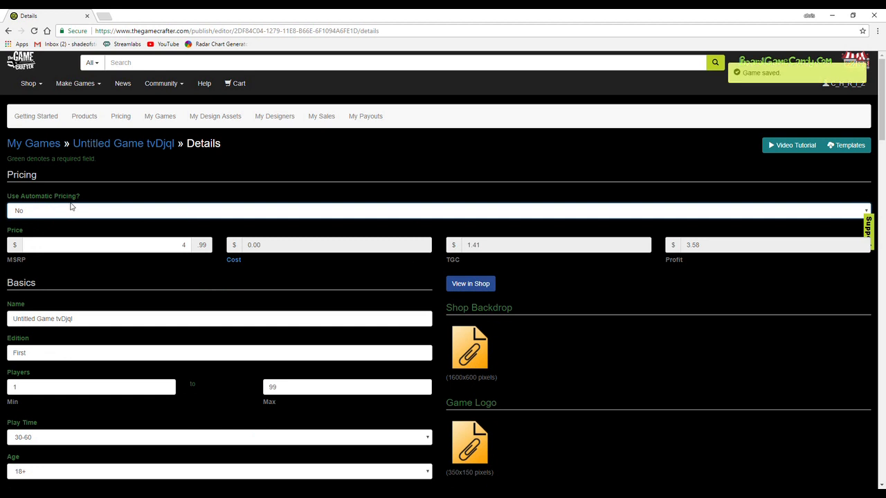
# Set the game's MSRP to $11.99
pyautogui.moveTo(106, 250); pyautogui.dragTo(190, 249)
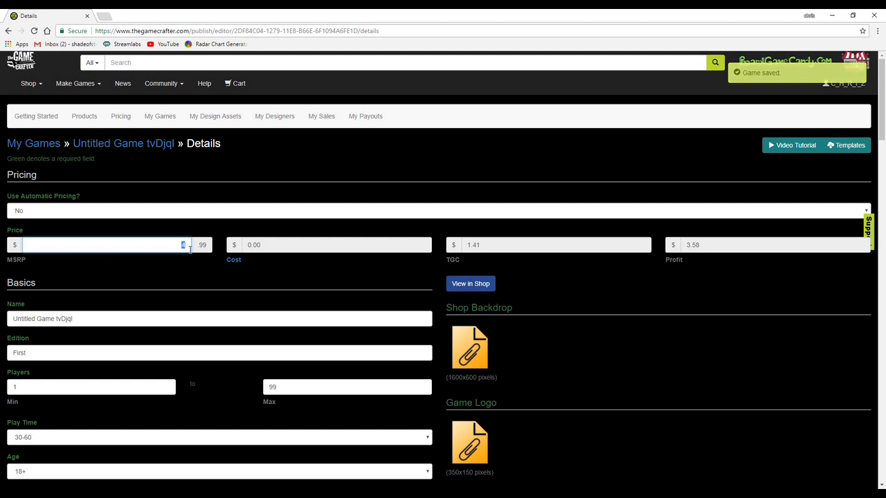
pyautogui.write('11')
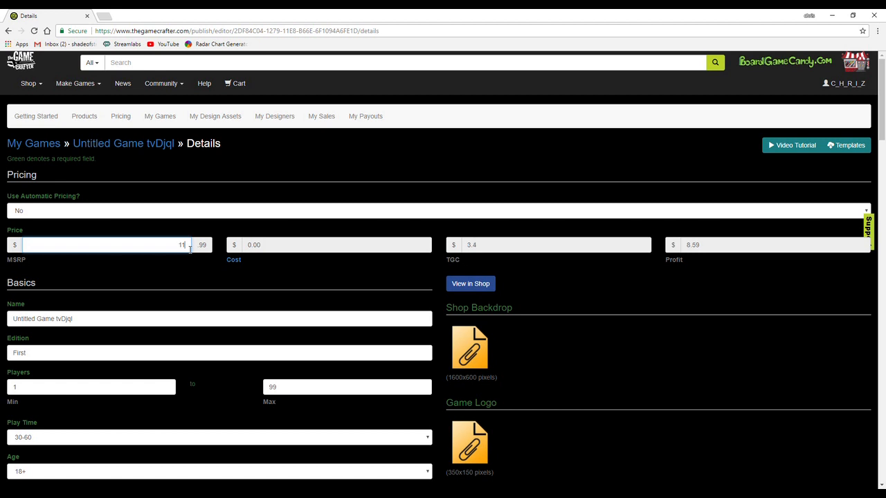
pyautogui.click(285, 235)
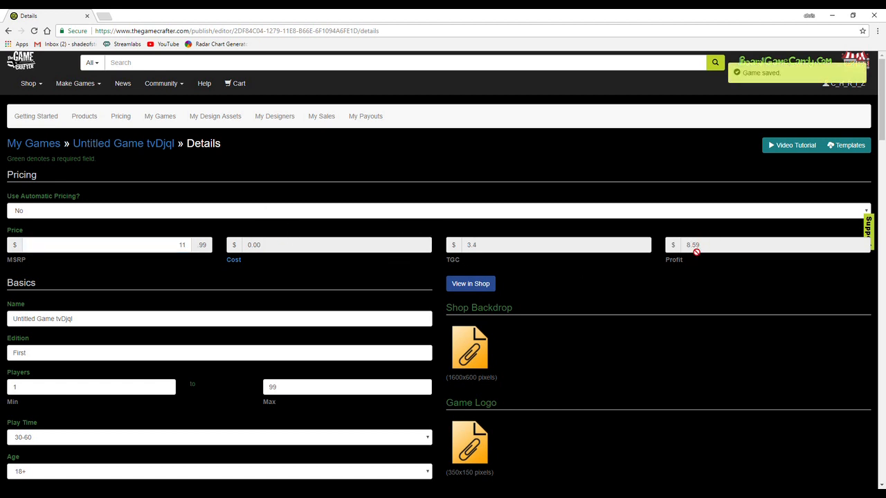
# Examine the TGC and profit amounts and the shop backdrop, game logo and shop ad image sections
pyautogui.click(471, 244)
pyautogui.doubleClick(465, 245)
pyautogui.click(562, 268)
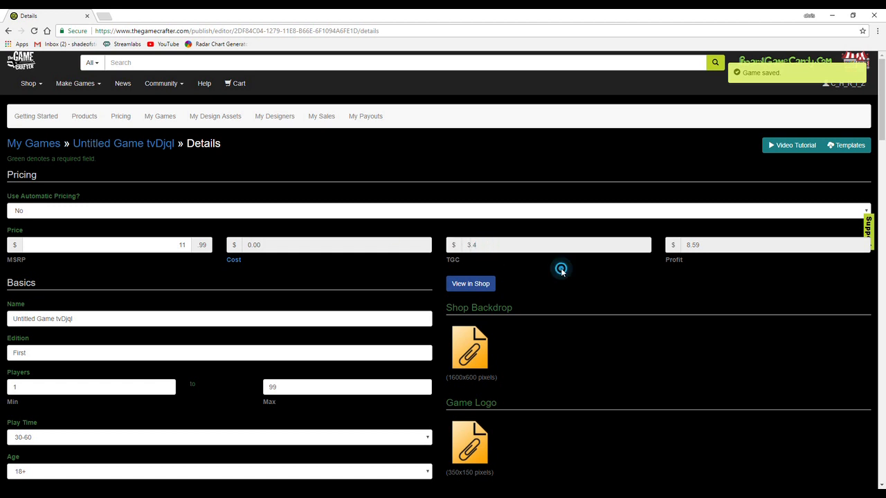
pyautogui.doubleClick(710, 245)
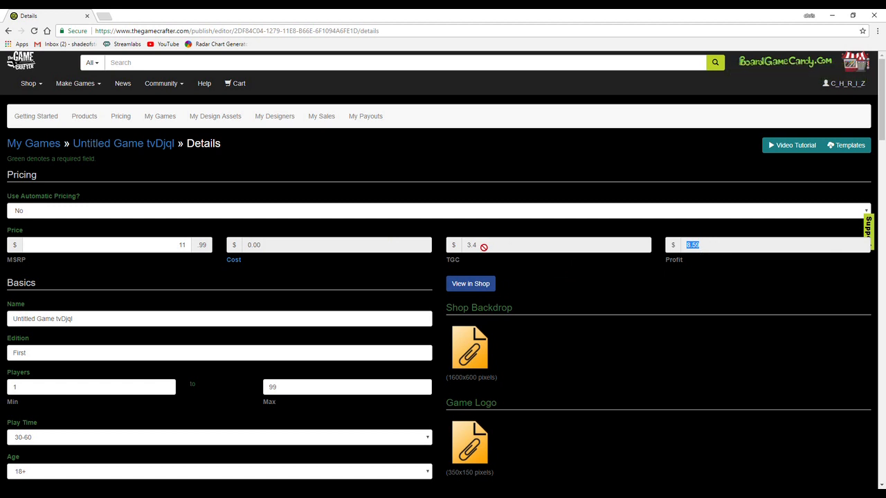
pyautogui.click(709, 245)
pyautogui.scroll(-1, 485, 272)
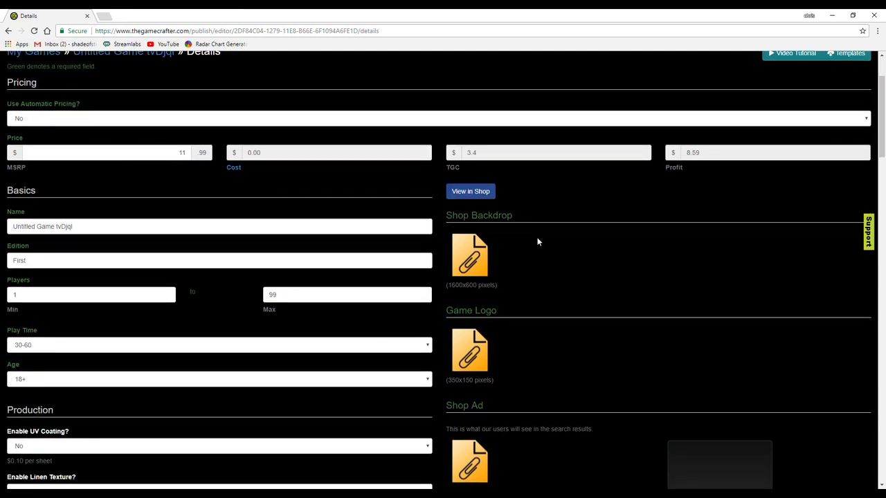
pyautogui.moveTo(455, 216); pyautogui.dragTo(512, 368)
pyautogui.scroll(-2, 500, 461)
pyautogui.scroll(1, 485, 271)
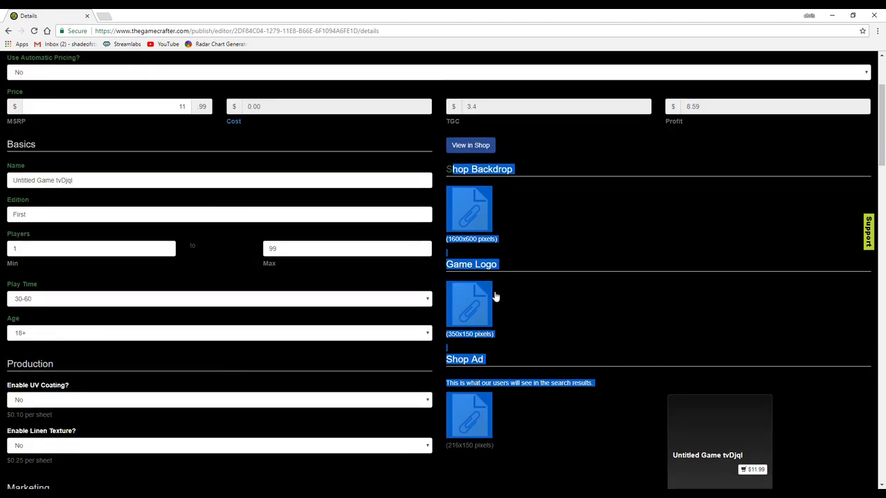
pyautogui.click(564, 214)
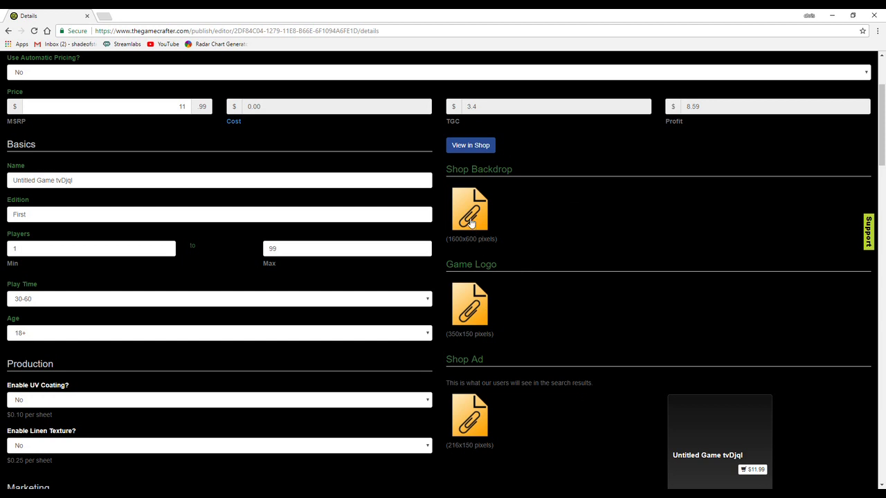
# Rename the game as "Wrath of cores starter deck 21"
pyautogui.moveTo(97, 179); pyautogui.dragTo(11, 180)
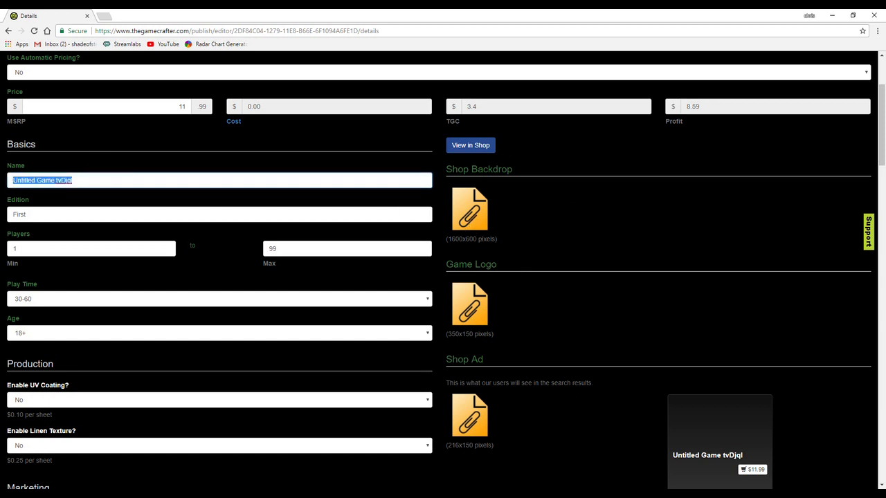
pyautogui.write('Wrath of c')
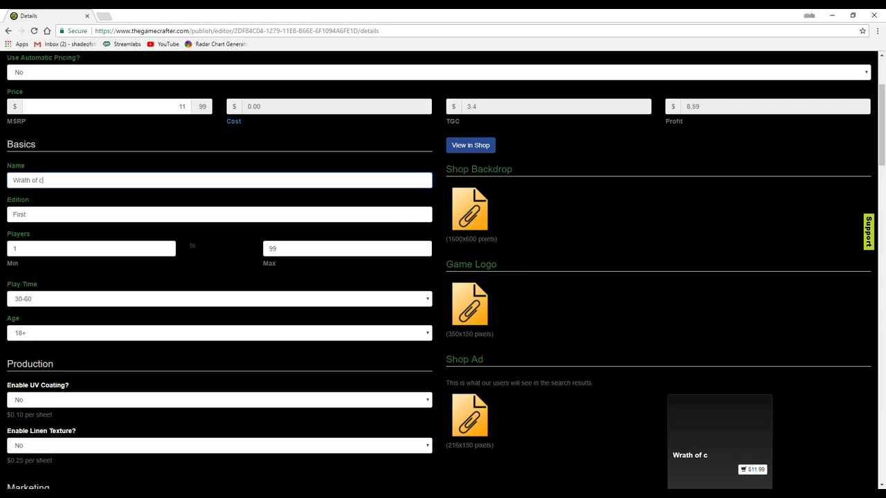
pyautogui.write('ores starter deck 21')
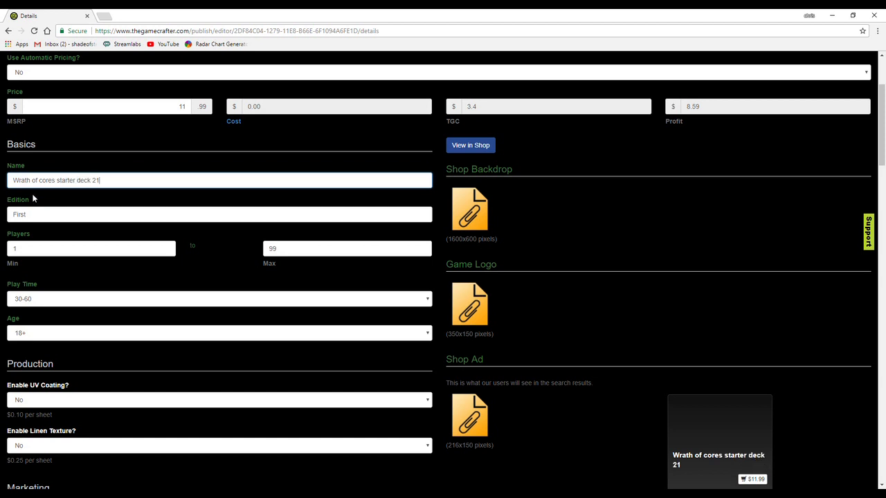
# Set the game's edition to "Humans"
pyautogui.click(73, 211)
pyautogui.doubleClick(32, 214)
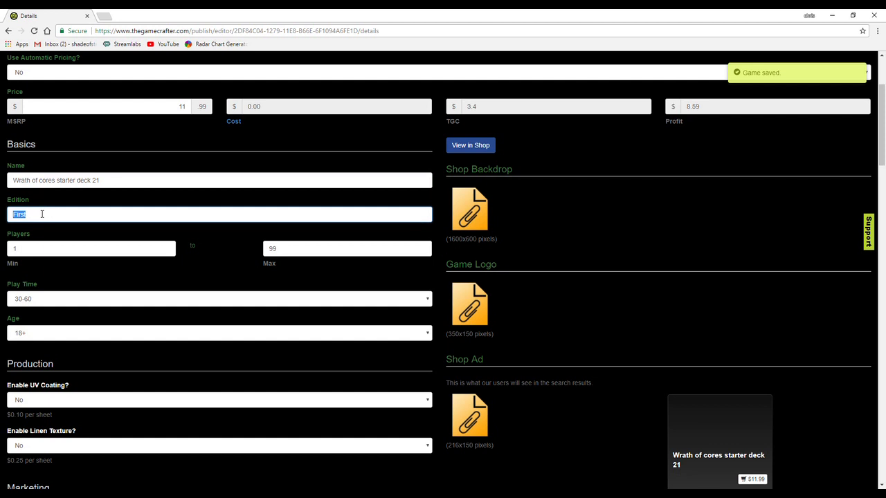
pyautogui.write('Beginners')
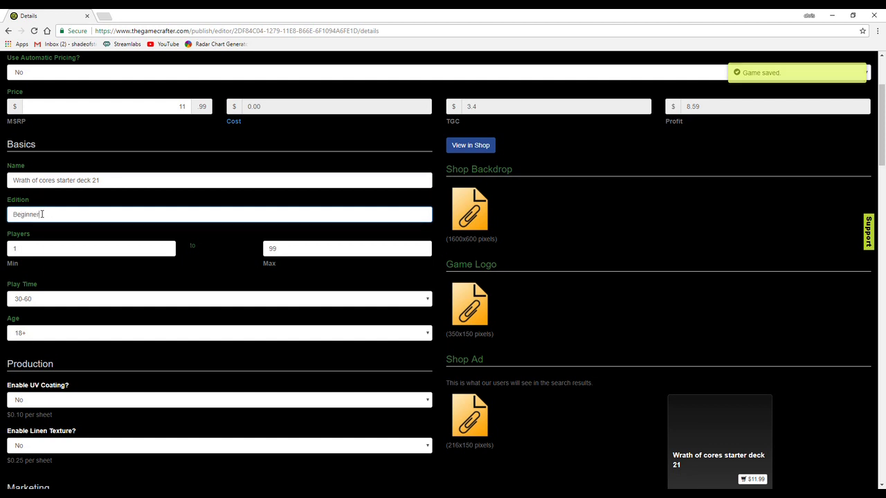
pyautogui.press('BackSpace')
pyautogui.press('BackSpace')
pyautogui.press('BackSpace')
pyautogui.press('BackSpace')
pyautogui.press('BackSpace')
pyautogui.press('BackSpace')
pyautogui.press('BackSpace')
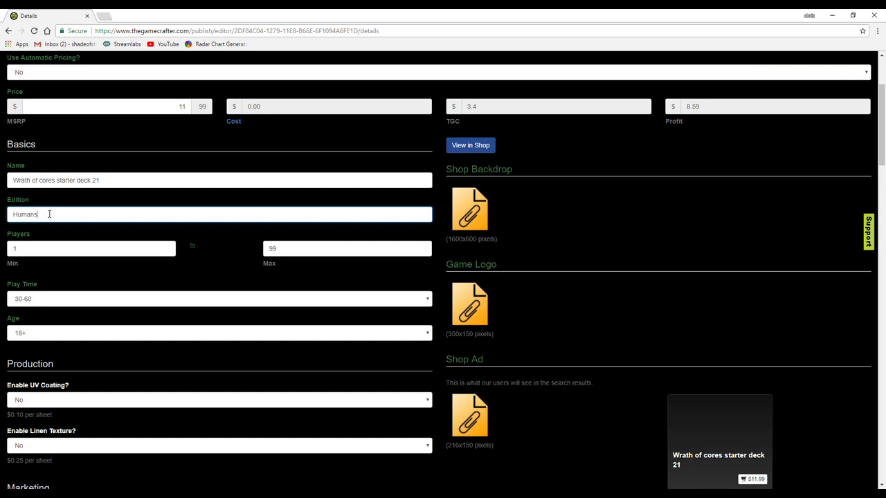
# Set both the minimum and maximum number of players to 2
pyautogui.doubleClick(54, 247)
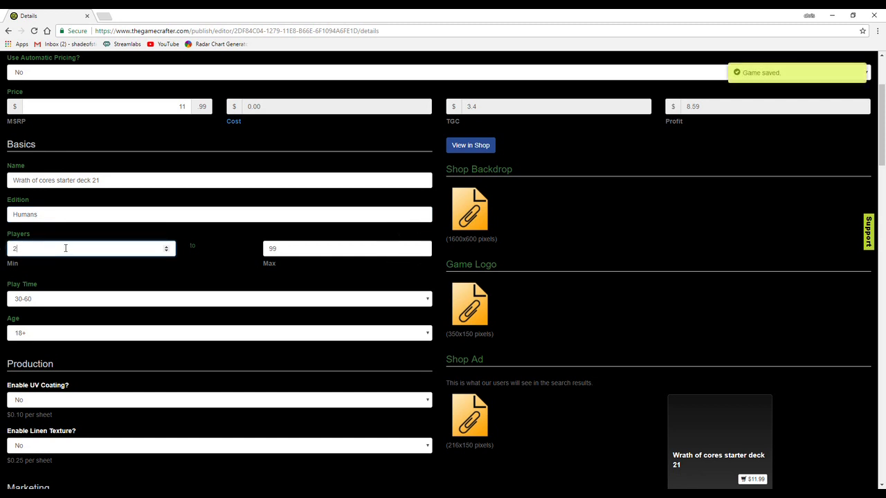
pyautogui.press('Tab')
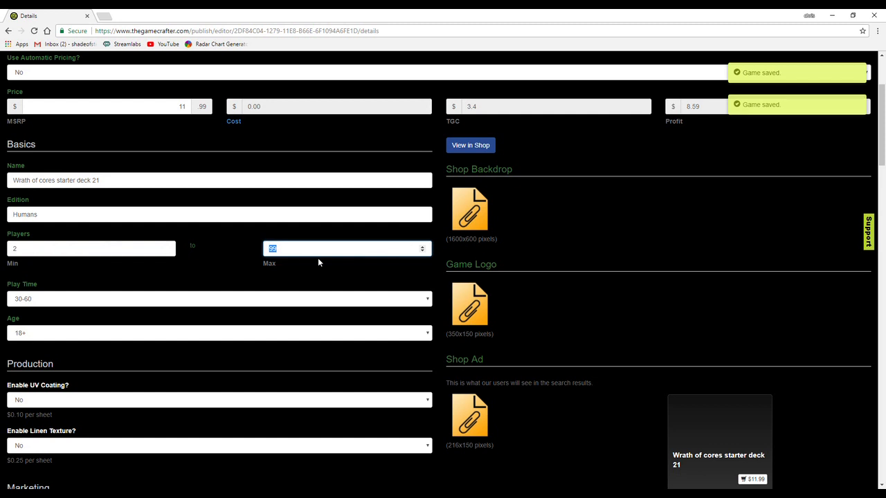
pyautogui.write('2')
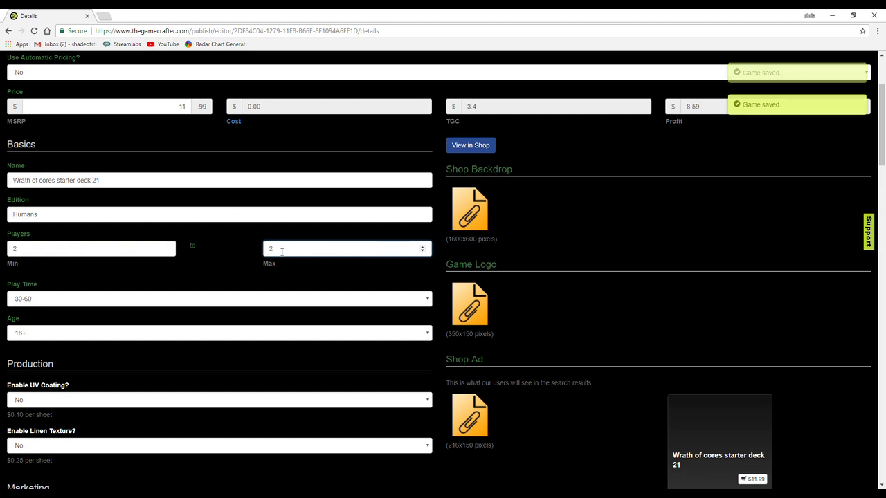
pyautogui.click(45, 299)
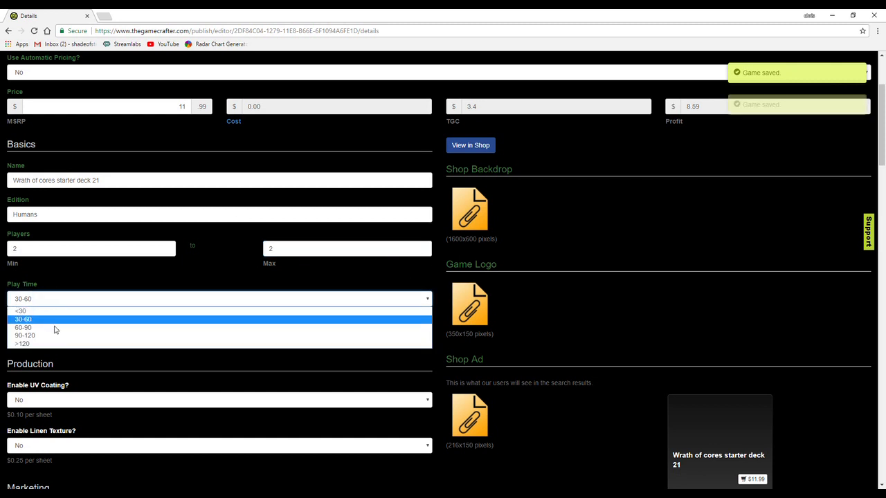
pyautogui.click(49, 306)
pyautogui.scroll(-1, 51, 327)
pyautogui.click(44, 289)
pyautogui.click(60, 272)
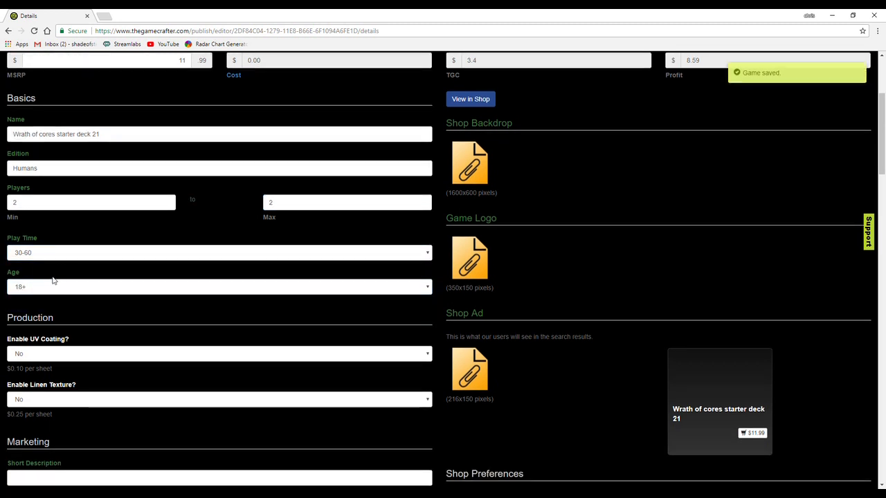
# Enable UV coating and choose No for linen texture in the production settings
pyautogui.scroll(-2, 57, 276)
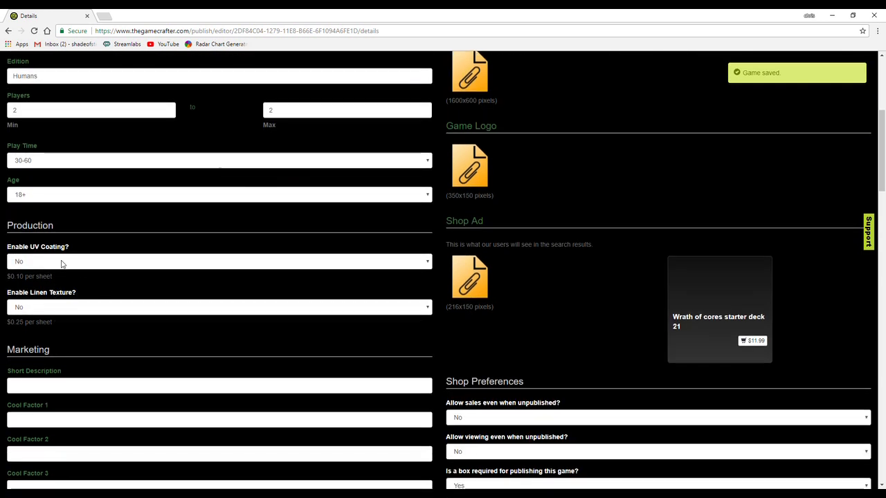
pyautogui.moveTo(22, 226); pyautogui.dragTo(60, 319)
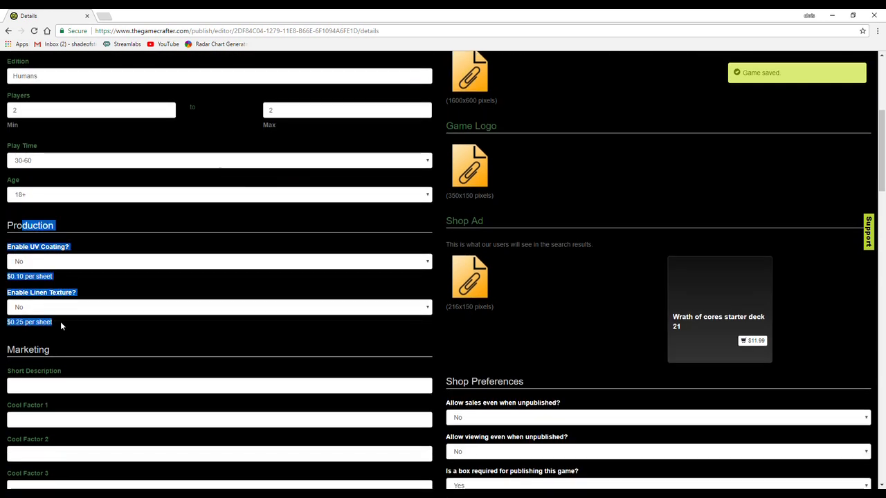
pyautogui.click(60, 323)
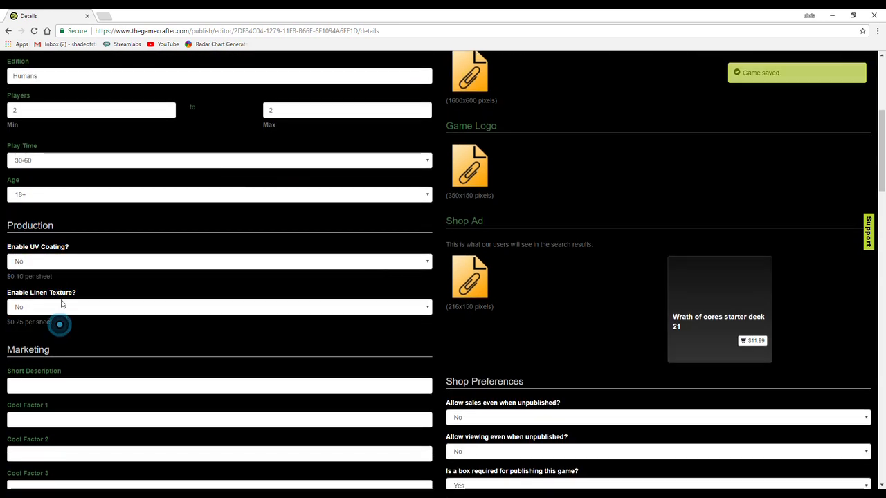
pyautogui.click(55, 263)
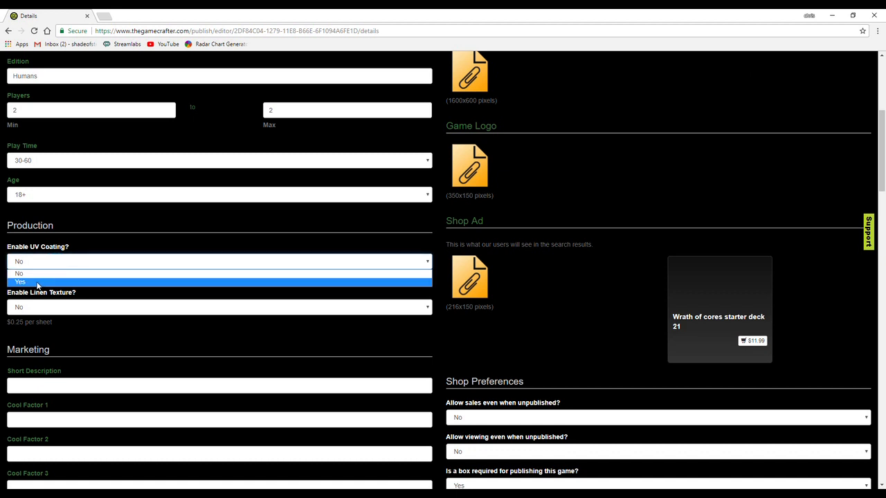
pyautogui.click(37, 282)
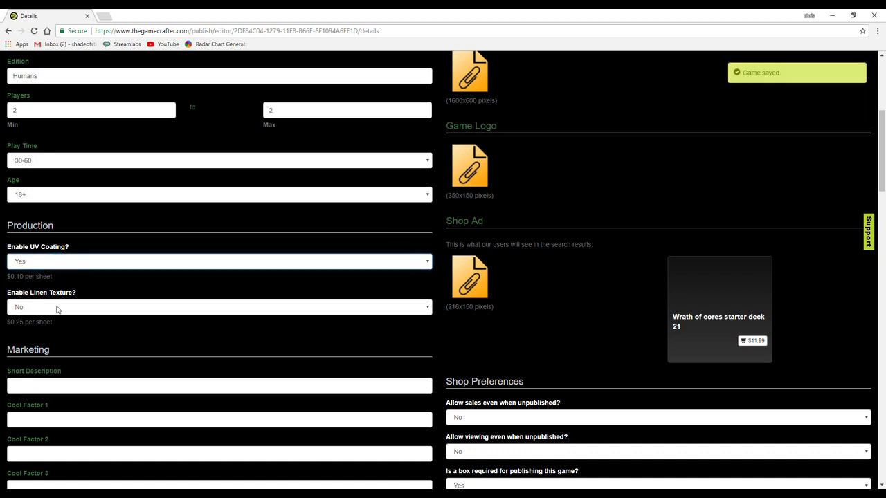
pyautogui.click(57, 308)
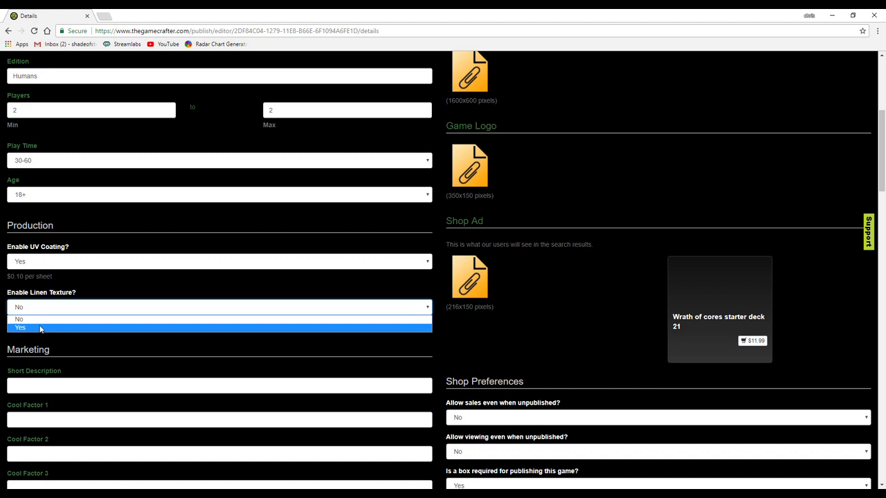
pyautogui.click(40, 320)
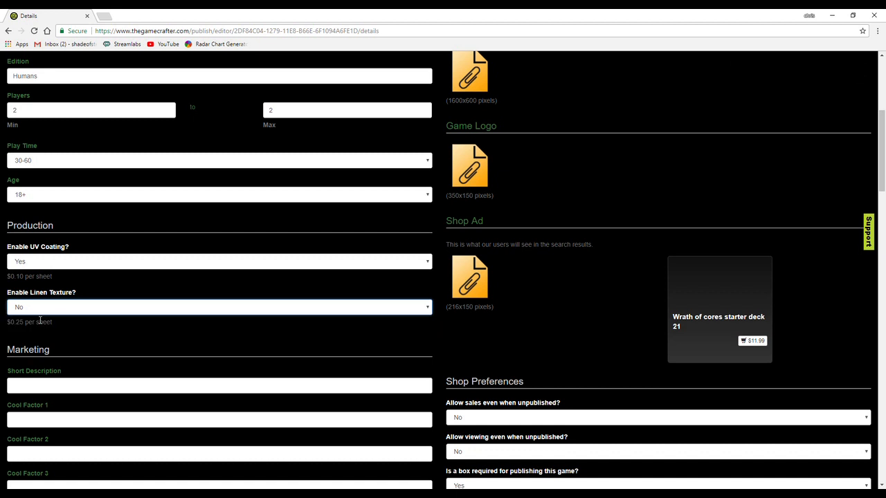
# Review the Marketing, Self Censorship, Professional Review and Description sections of the game's details
pyautogui.scroll(-1, 40, 319)
pyautogui.moveTo(16, 230); pyautogui.dragTo(50, 233)
pyautogui.click(57, 238)
pyautogui.scroll(-1, 57, 257)
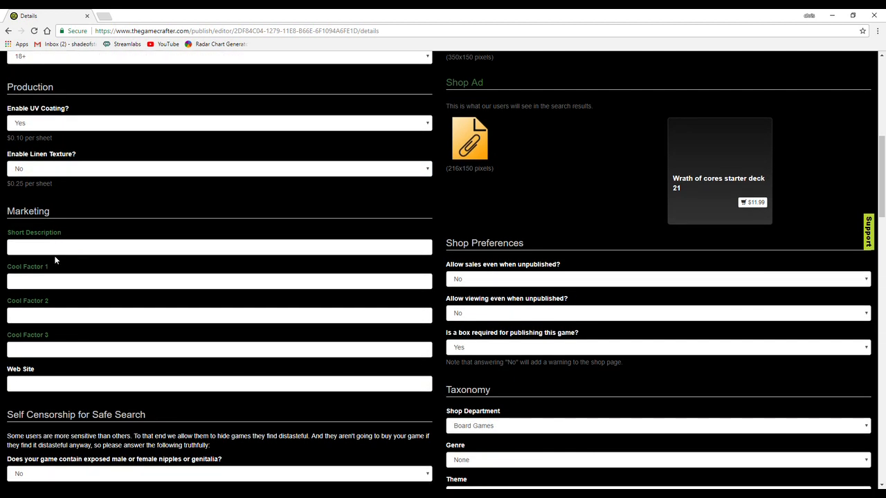
pyautogui.moveTo(30, 226); pyautogui.dragTo(289, 422)
pyautogui.scroll(-2, 129, 361)
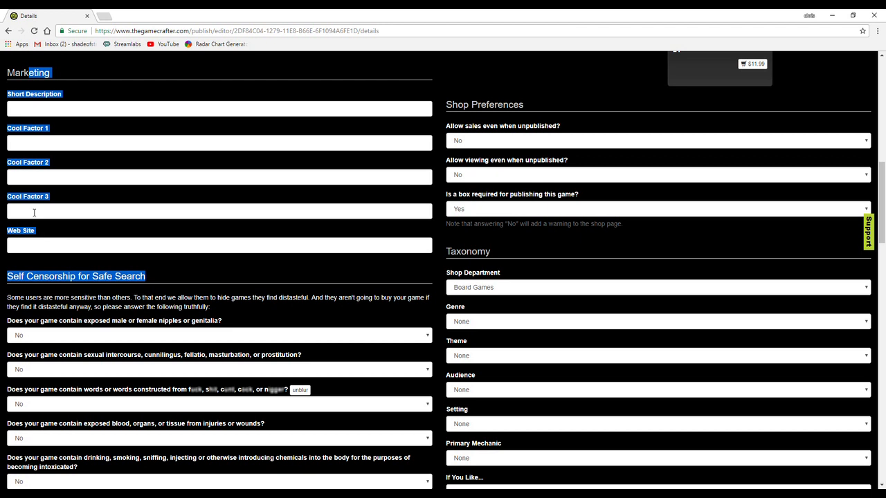
pyautogui.click(29, 174)
pyautogui.click(45, 141)
pyautogui.scroll(-5, 54, 275)
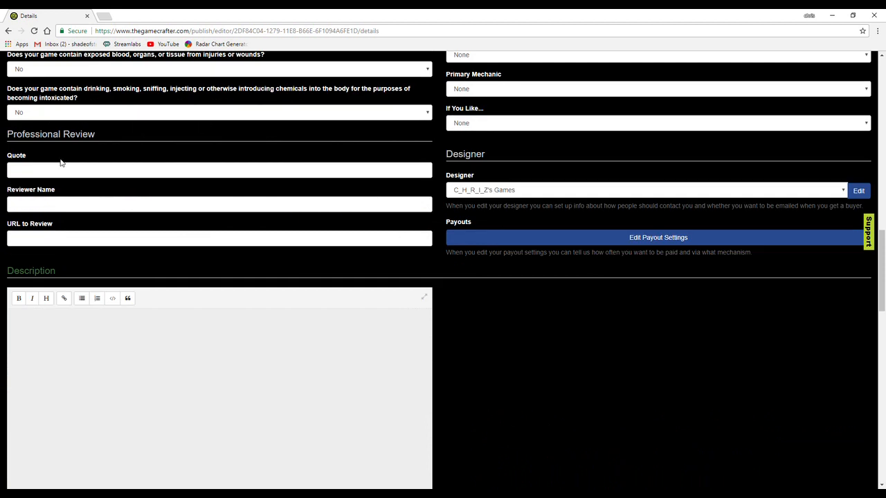
pyautogui.scroll(-2, 61, 162)
pyautogui.scroll(3, 35, 200)
pyautogui.moveTo(23, 256); pyautogui.dragTo(79, 239)
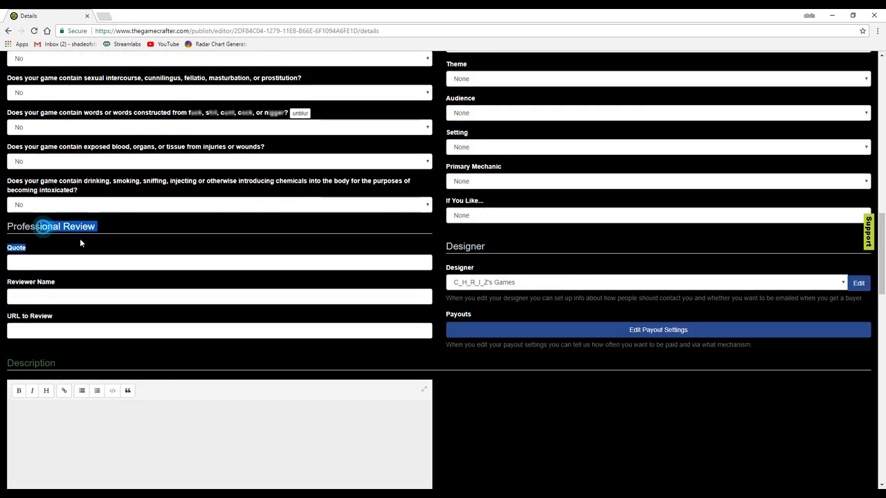
pyautogui.scroll(-2, 101, 312)
pyautogui.click(80, 309)
pyautogui.scroll(-1, 189, 336)
pyautogui.scroll(-5, 120, 172)
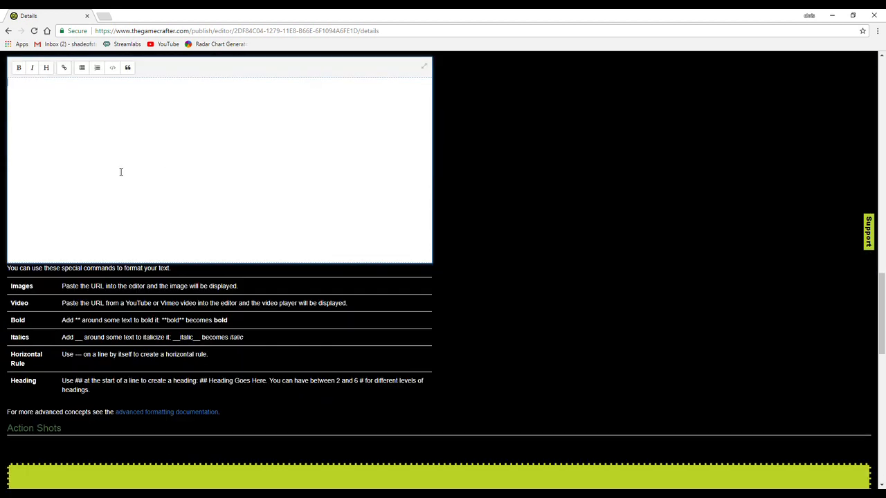
pyautogui.scroll(8, 143, 273)
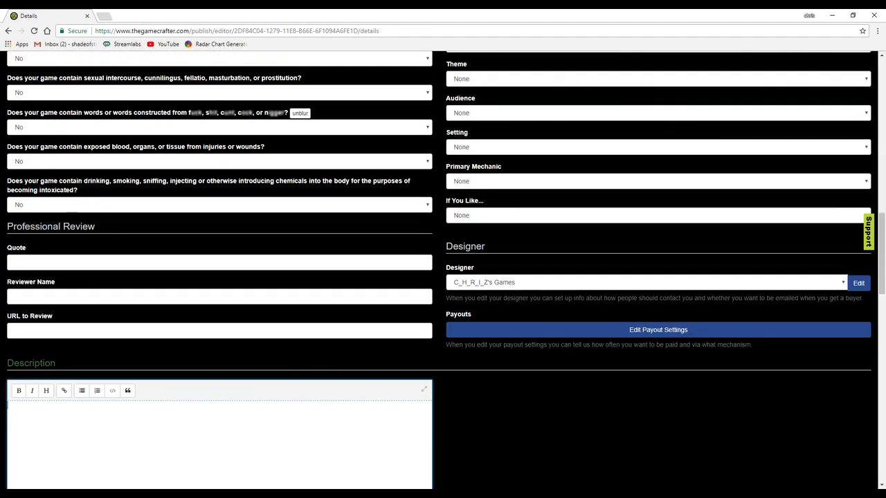
# Return to the game's component overview and open its Boxes list for editing
pyautogui.click(8, 32)
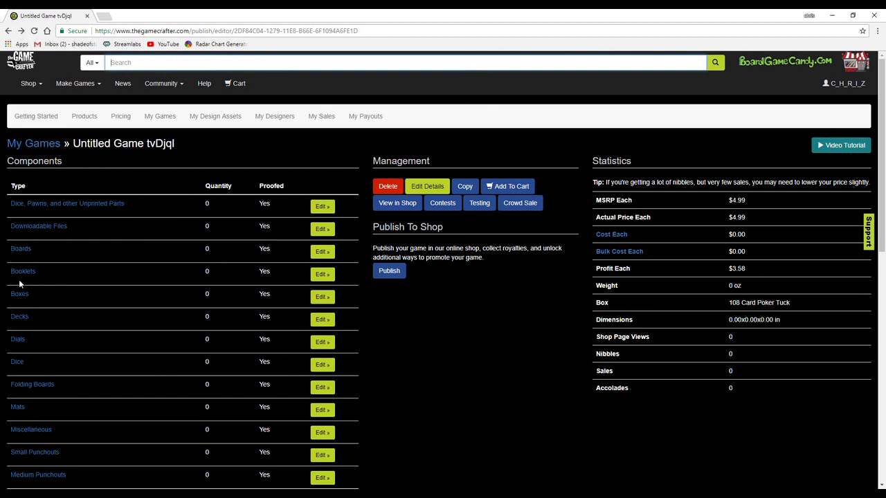
pyautogui.click(322, 302)
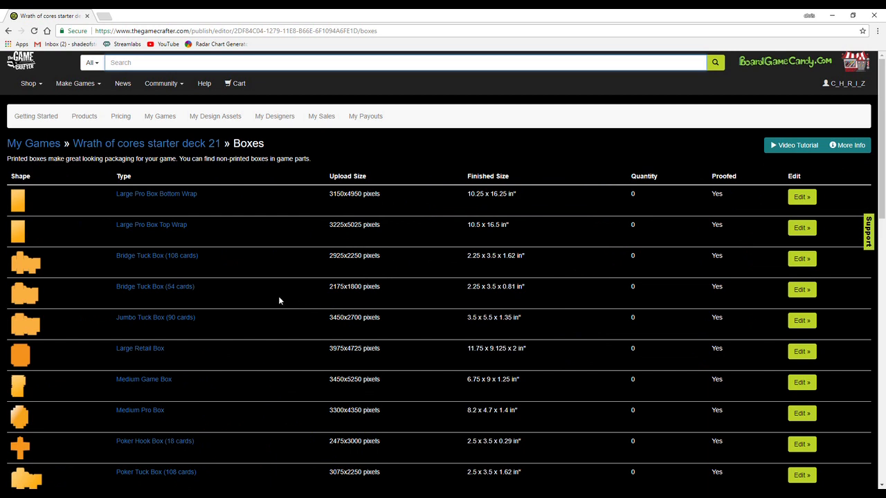
# Examine the available printed box types, comparing the card capacities of the poker and tarot tuck boxes
pyautogui.scroll(-2, 277, 302)
pyautogui.scroll(-1, 215, 317)
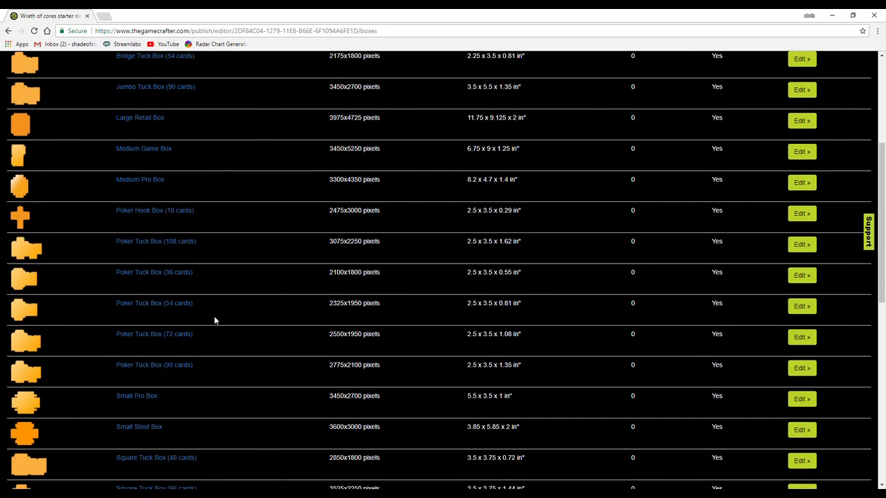
pyautogui.scroll(-2, 178, 419)
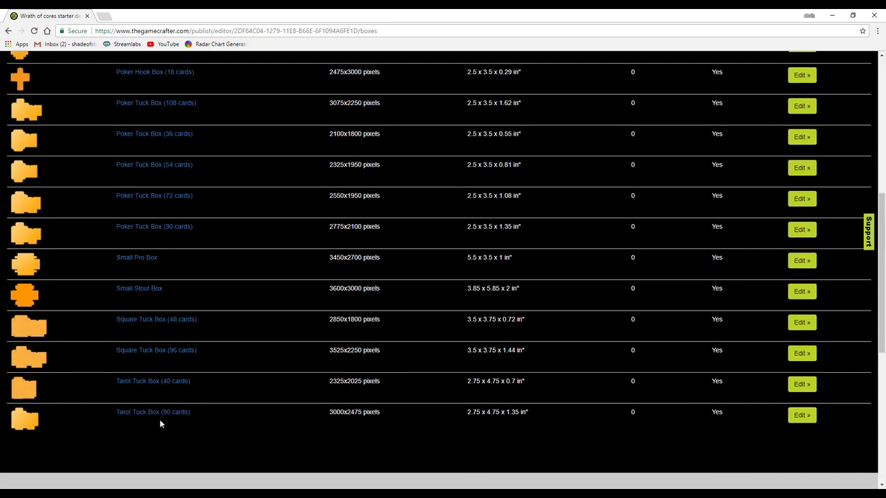
pyautogui.scroll(2, 154, 421)
pyautogui.scroll(1, 154, 374)
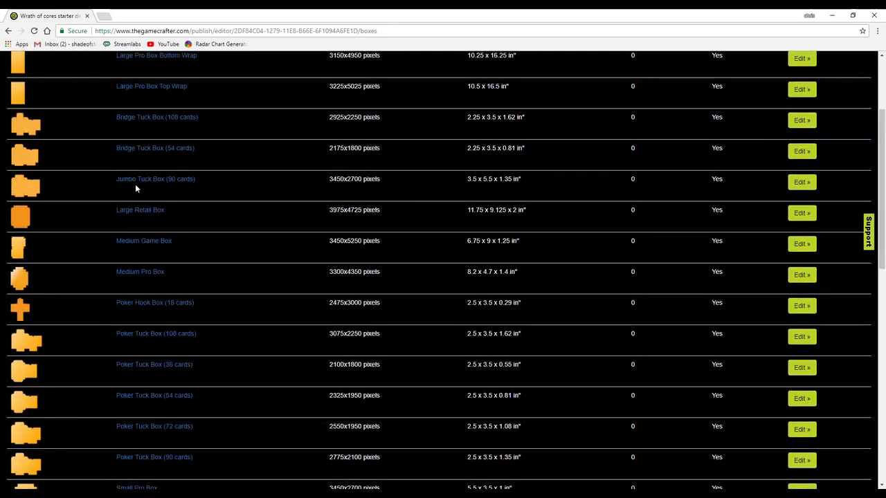
pyautogui.scroll(2, 136, 195)
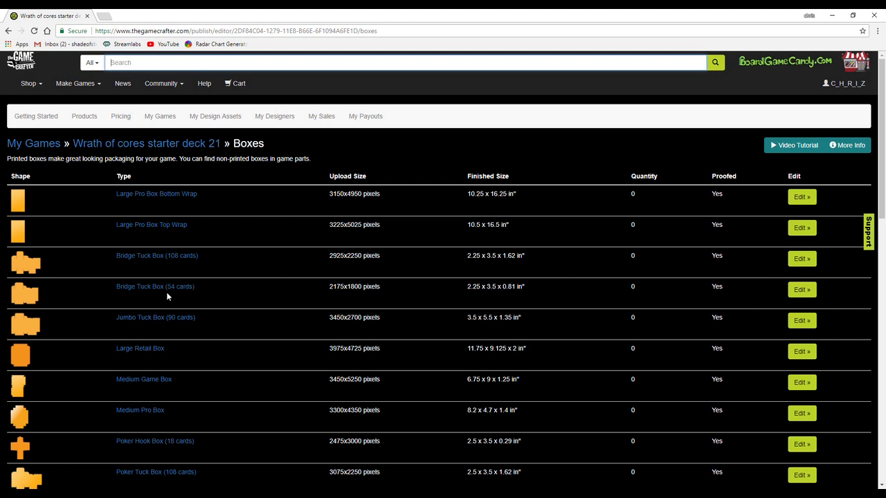
pyautogui.scroll(-3, 166, 294)
pyautogui.scroll(-2, 163, 277)
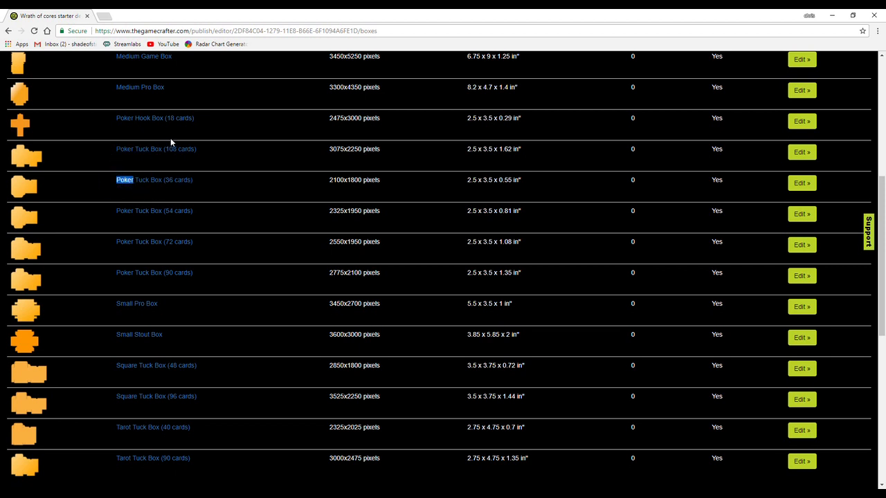
pyautogui.moveTo(203, 120); pyautogui.dragTo(122, 124)
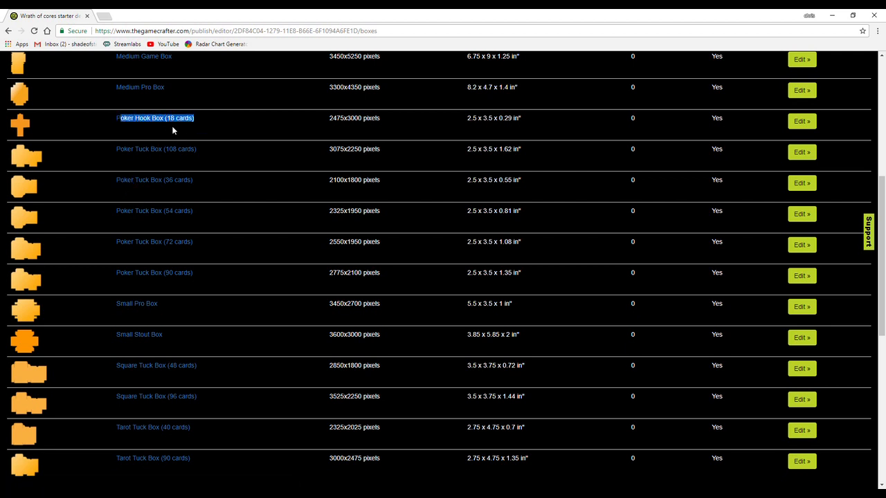
pyautogui.click(198, 191)
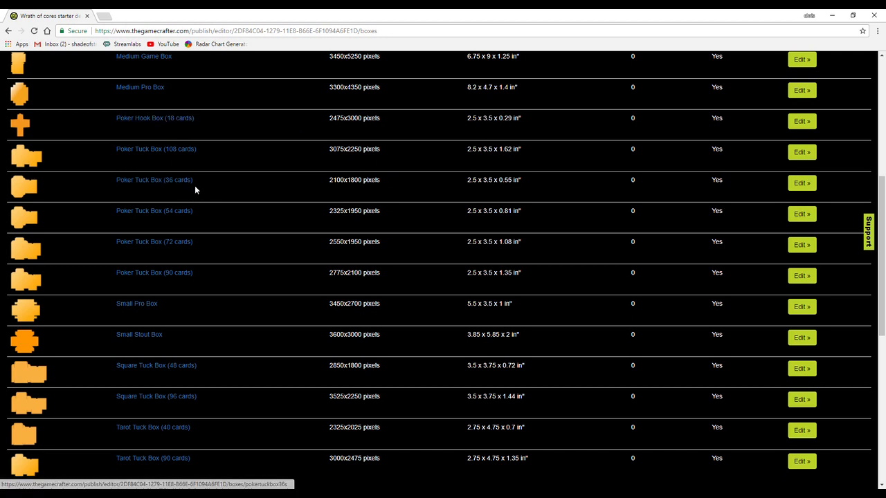
pyautogui.moveTo(198, 211); pyautogui.dragTo(169, 213)
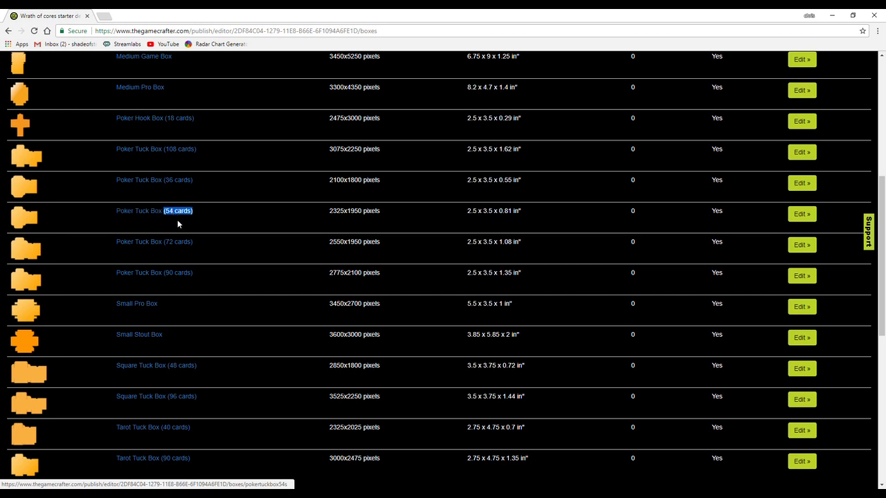
pyautogui.click(200, 233)
pyautogui.moveTo(203, 280); pyautogui.dragTo(166, 278)
pyautogui.scroll(-1, 166, 279)
pyautogui.scroll(-2, 166, 279)
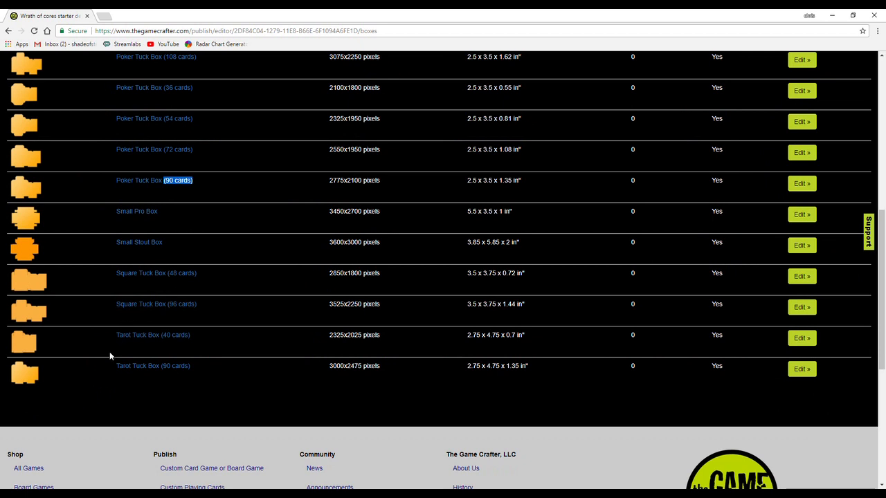
pyautogui.moveTo(115, 334); pyautogui.dragTo(202, 378)
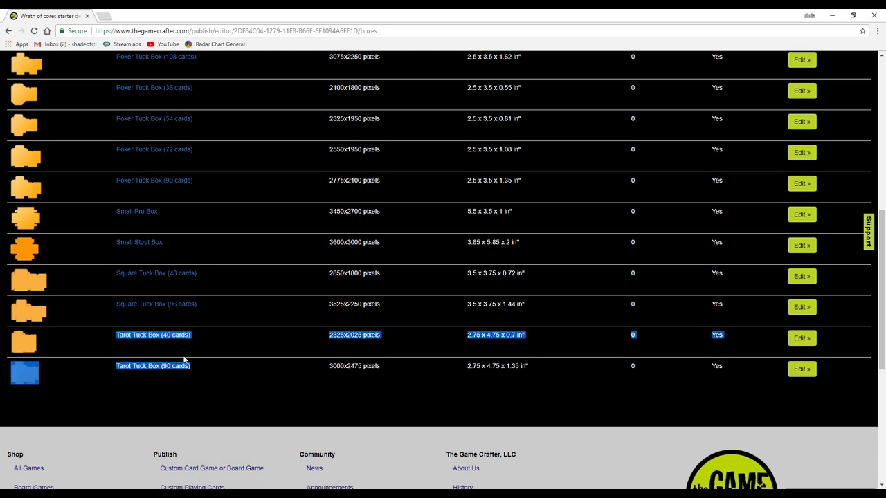
pyautogui.click(181, 359)
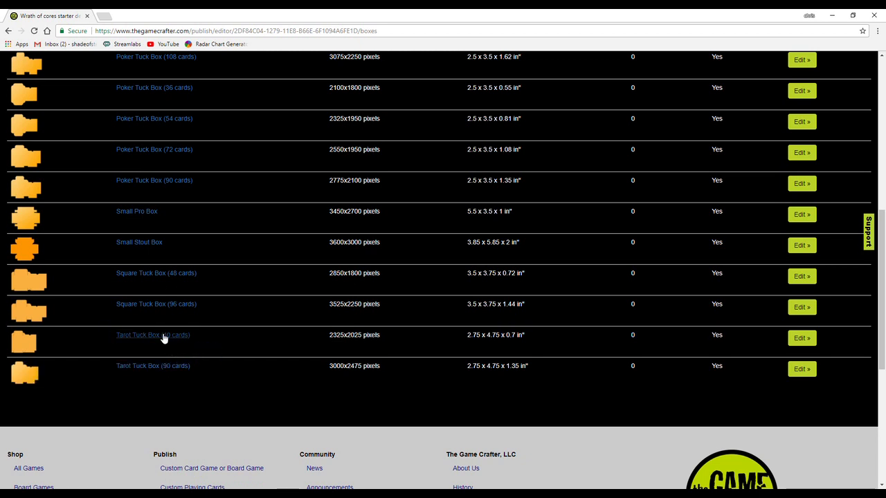
pyautogui.scroll(2, 198, 322)
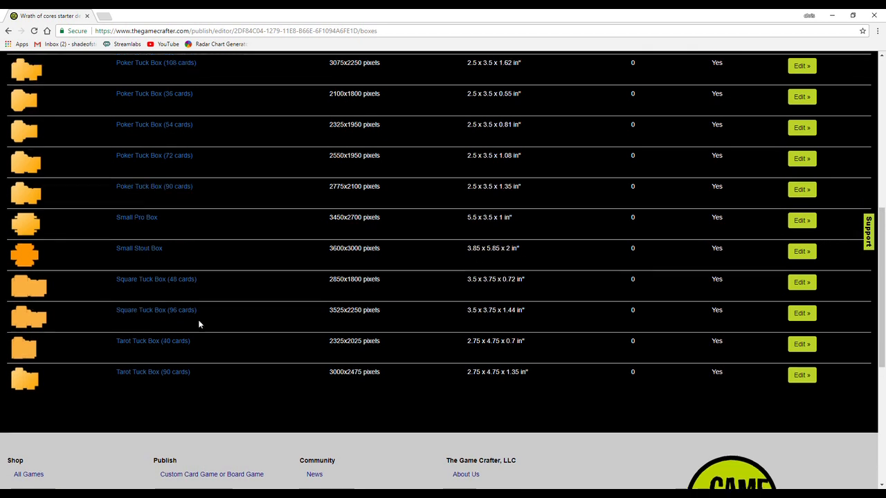
pyautogui.scroll(1, 204, 323)
pyautogui.scroll(1, 166, 274)
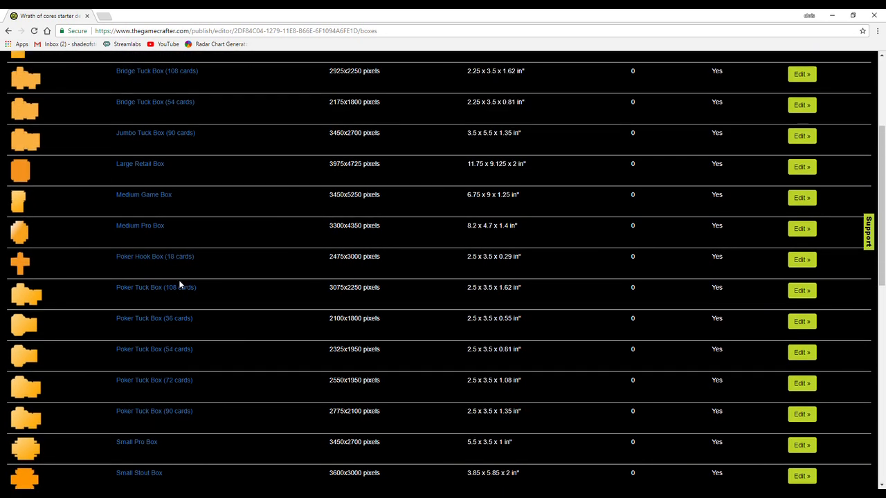
# Create a Tarot Tuck Box (90 cards) by uploading the TarotDeckOfAgesBox image from the Wrath Of Cores Templates folder
pyautogui.scroll(-4, 171, 346)
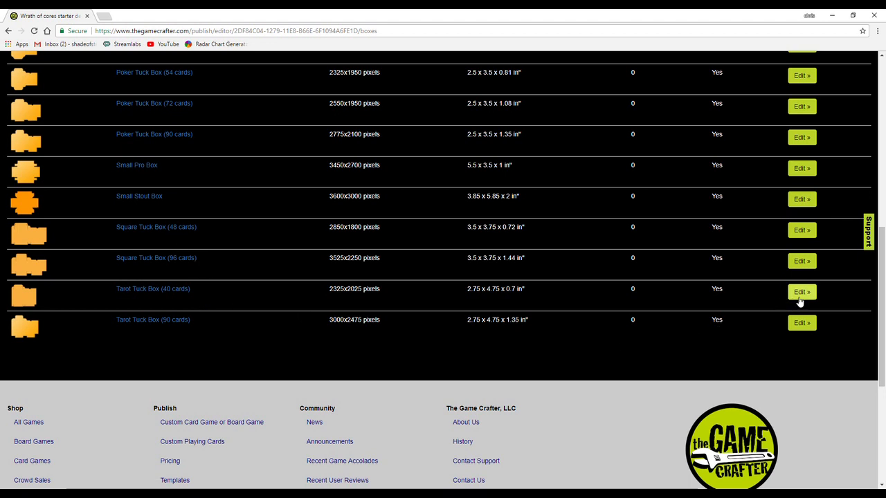
pyautogui.click(802, 325)
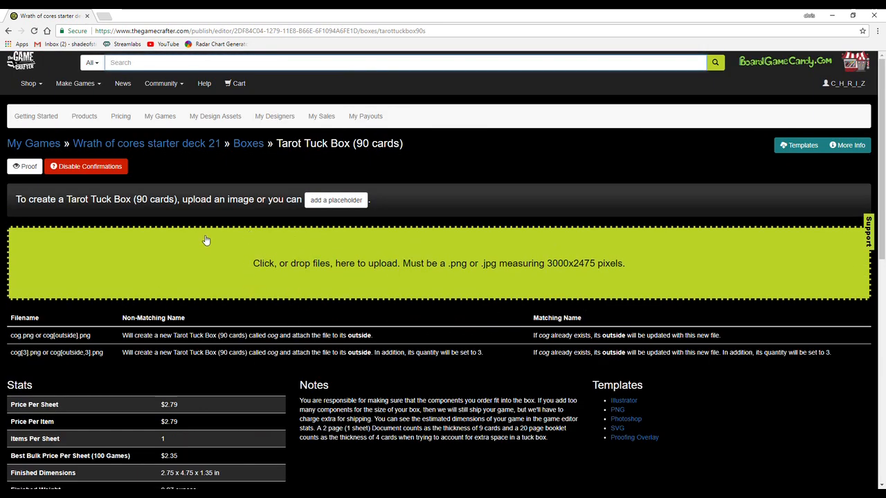
pyautogui.click(293, 254)
pyautogui.click(201, 32)
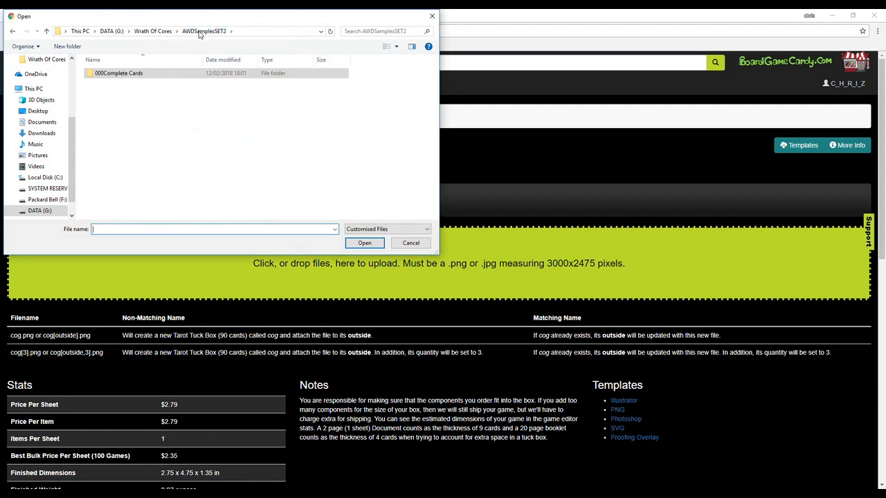
pyautogui.click(152, 31)
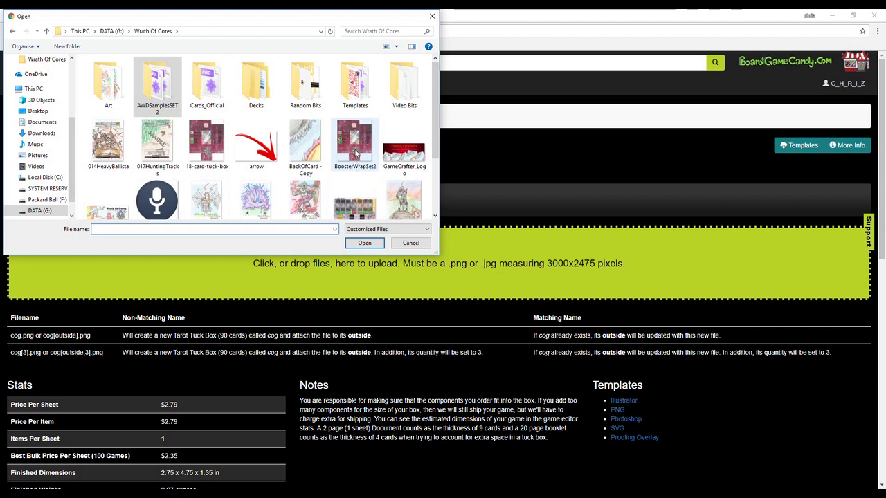
pyautogui.scroll(-2, 207, 158)
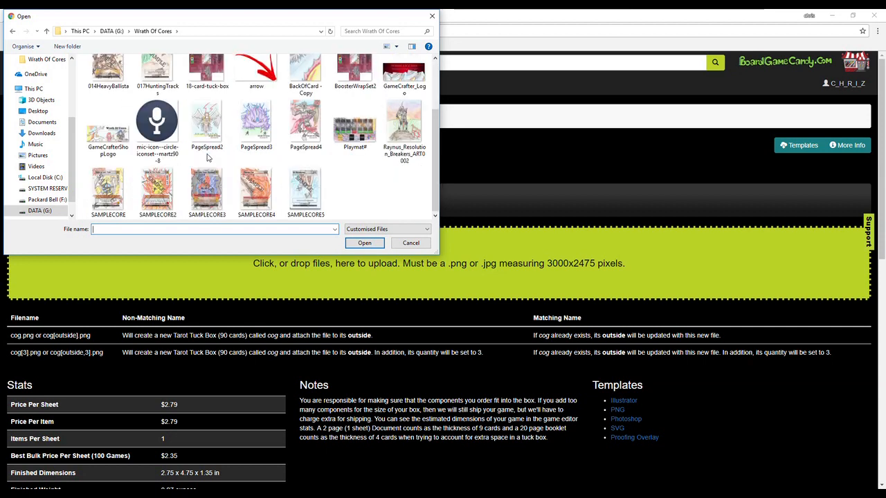
pyautogui.scroll(1, 148, 171)
pyautogui.scroll(2, 147, 171)
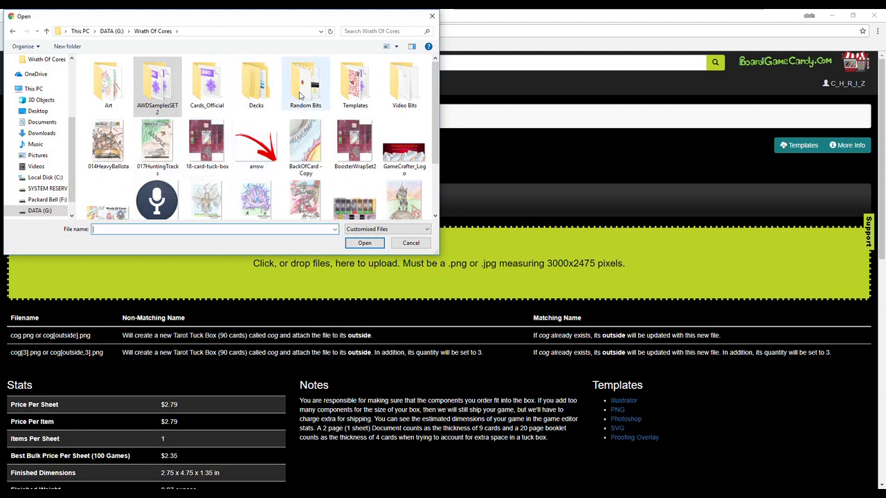
pyautogui.doubleClick(340, 88)
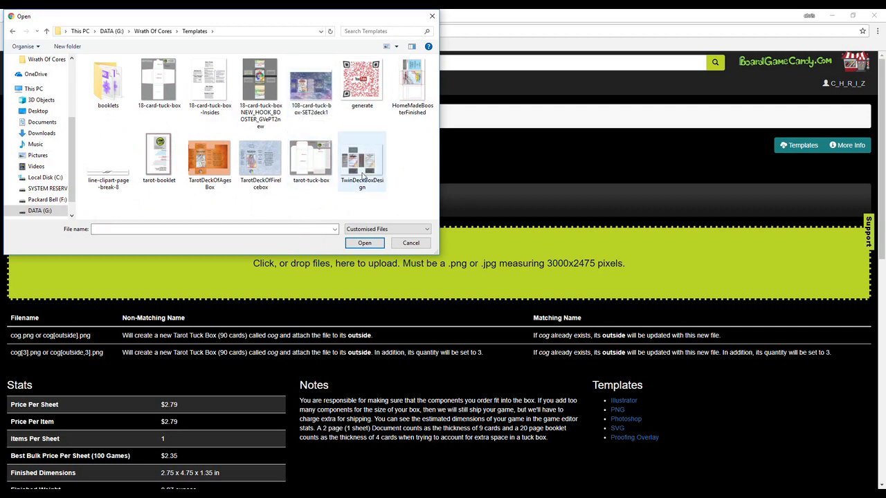
pyautogui.doubleClick(221, 173)
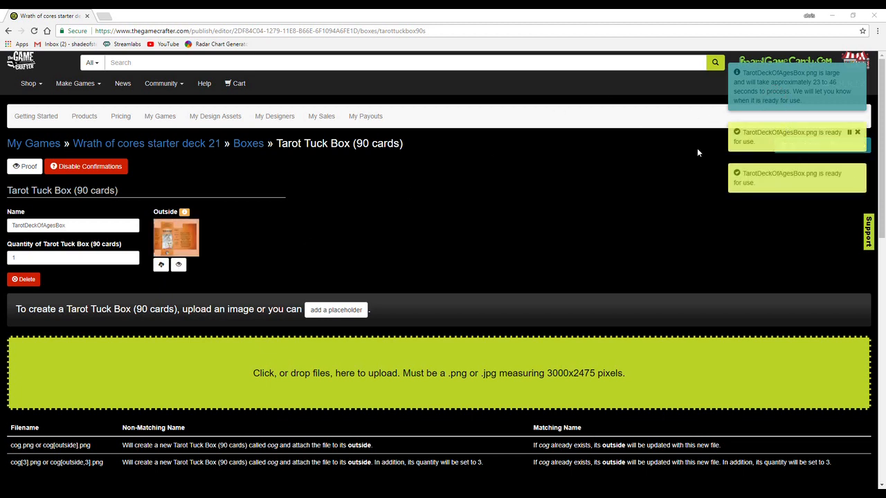
# Proof the tuck box's outside artwork with the cut lines off and on, and approve it
pyautogui.click(175, 263)
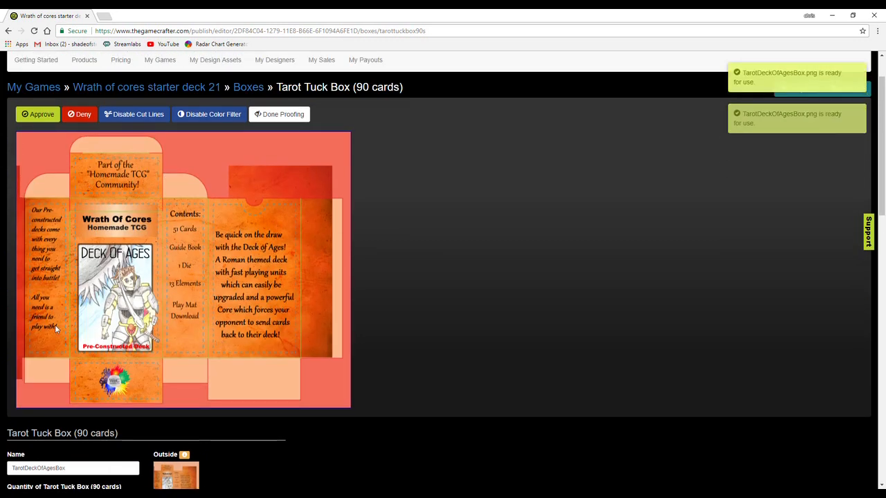
pyautogui.click(142, 115)
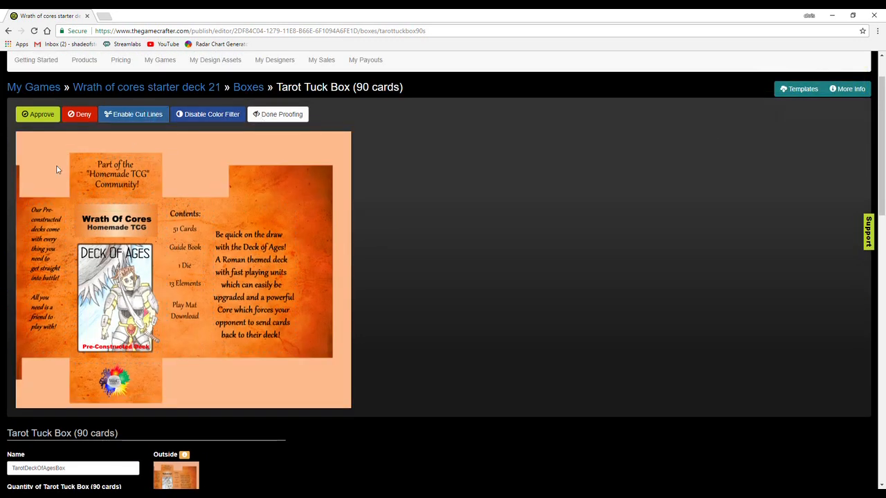
pyautogui.click(129, 116)
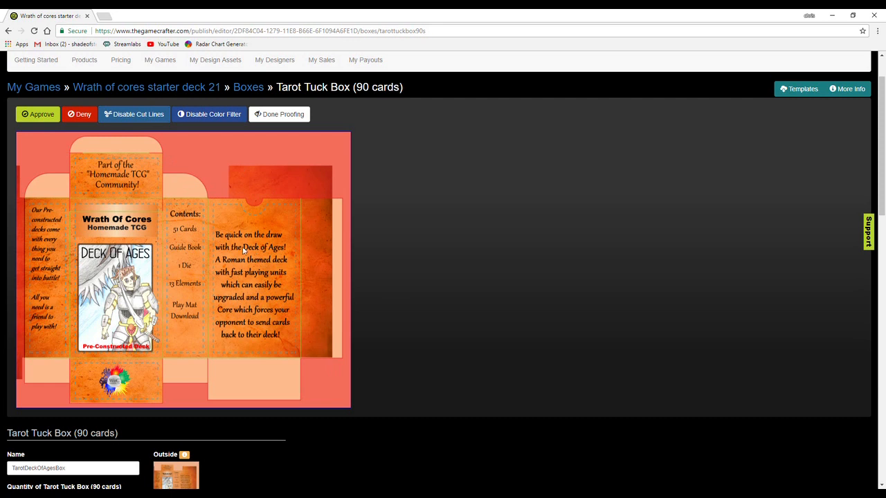
pyautogui.click(130, 115)
pyautogui.click(131, 115)
pyautogui.click(131, 116)
pyautogui.click(131, 116)
pyautogui.click(132, 118)
pyautogui.click(132, 118)
pyautogui.click(132, 117)
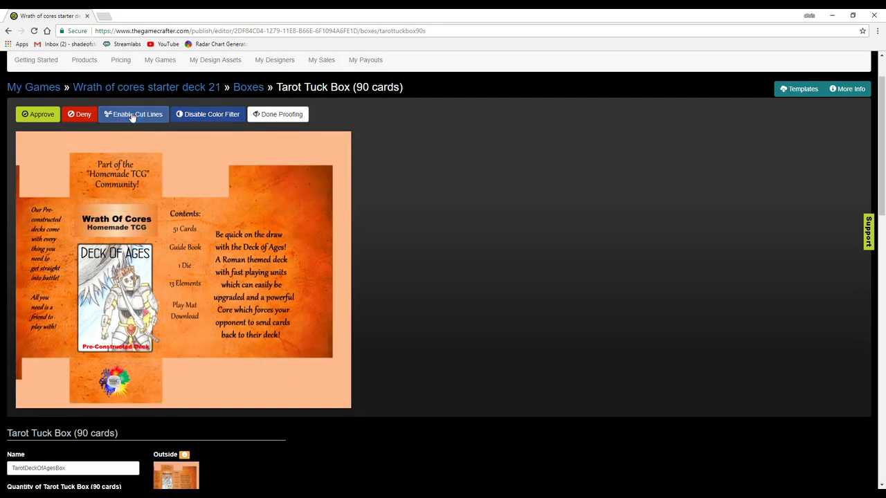
pyautogui.click(120, 123)
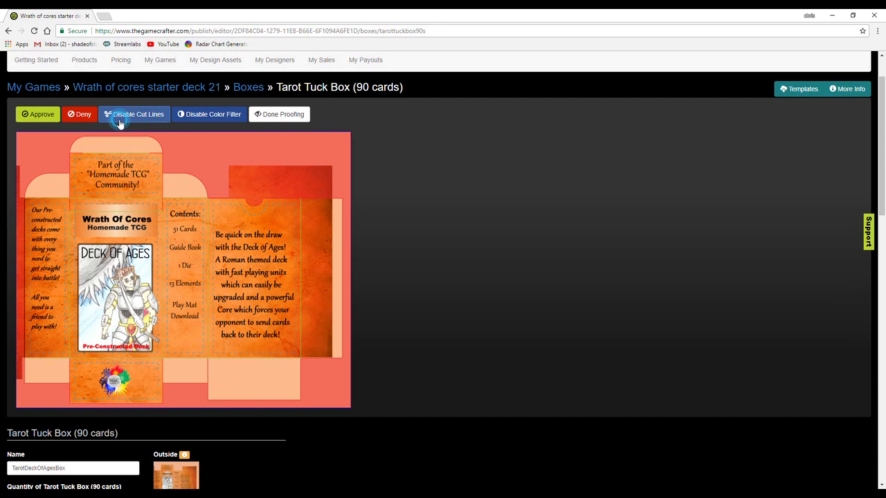
pyautogui.click(42, 115)
pyautogui.scroll(2, 83, 173)
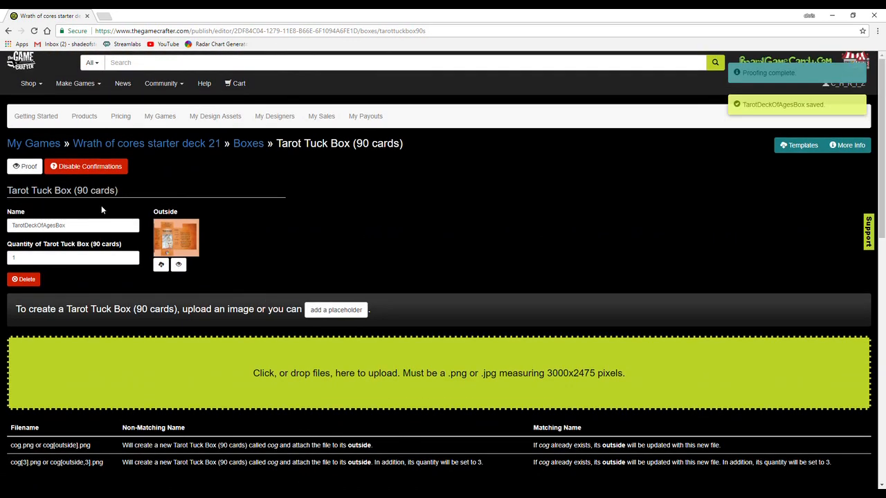
# Return to the game's component overview and open the Poker Deck type from its Decks list for editing
pyautogui.click(187, 144)
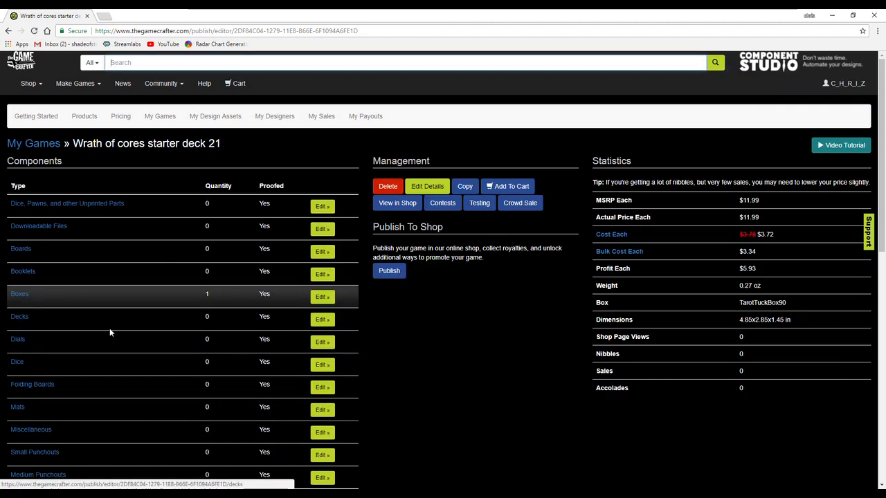
pyautogui.doubleClick(49, 316)
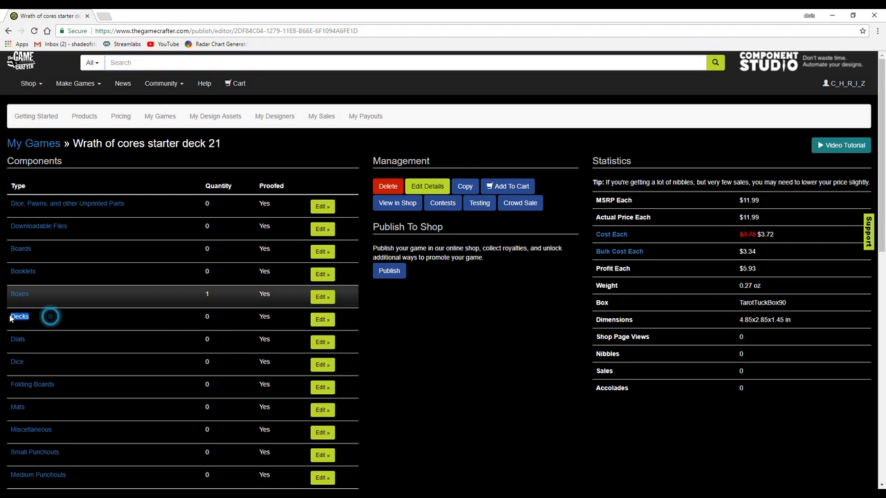
pyautogui.click(322, 319)
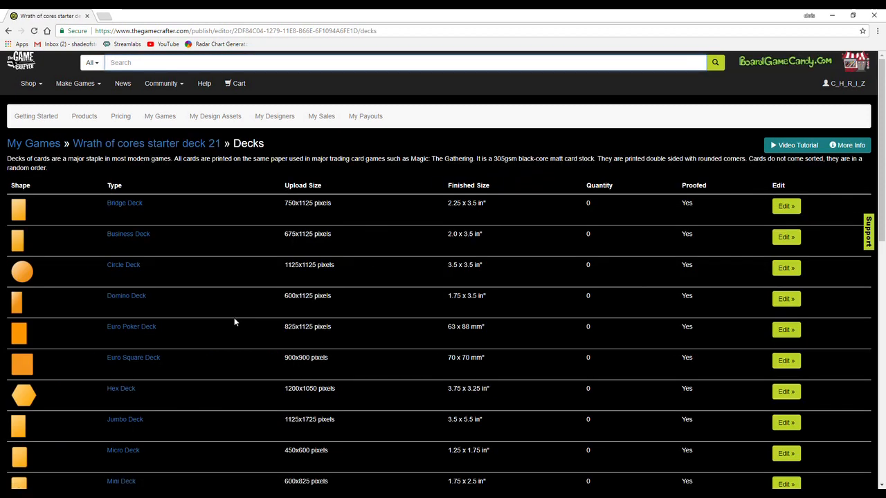
pyautogui.scroll(-3, 233, 321)
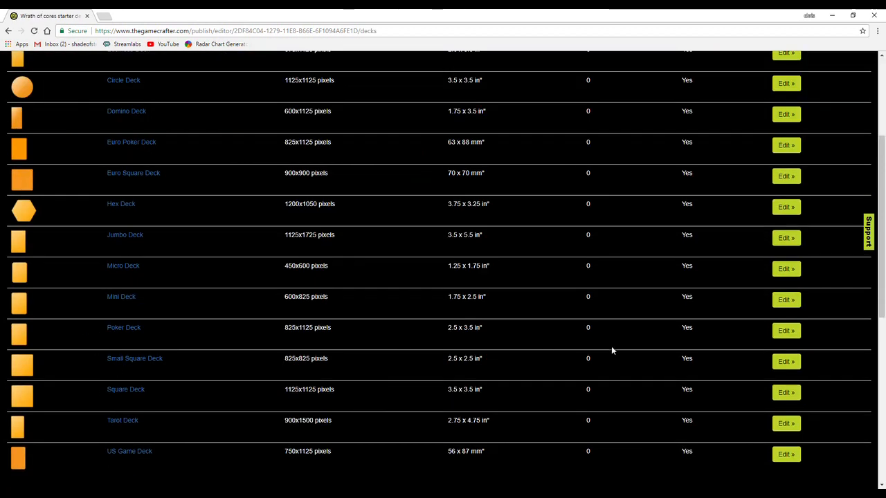
pyautogui.click(786, 331)
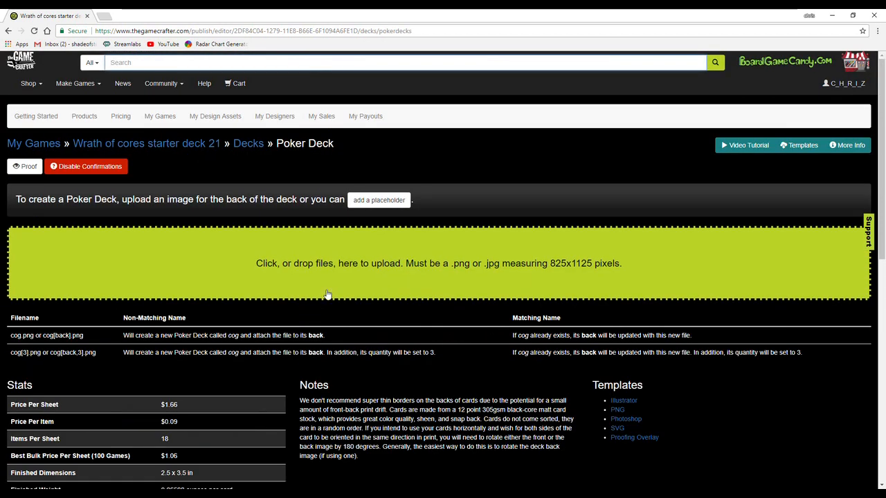
# Create a Poker Deck by uploading the BackOfCard - Copy image from the Wrath Of Cores folder as its back
pyautogui.click(353, 264)
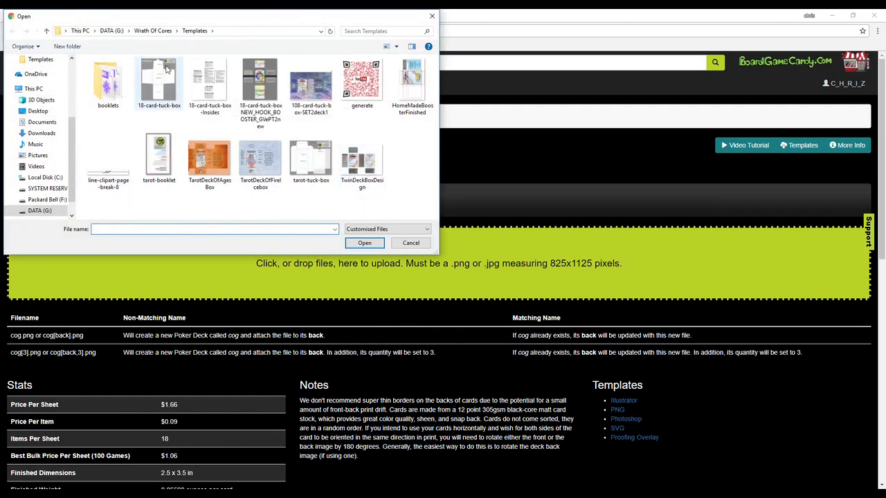
pyautogui.click(160, 31)
pyautogui.doubleClick(307, 168)
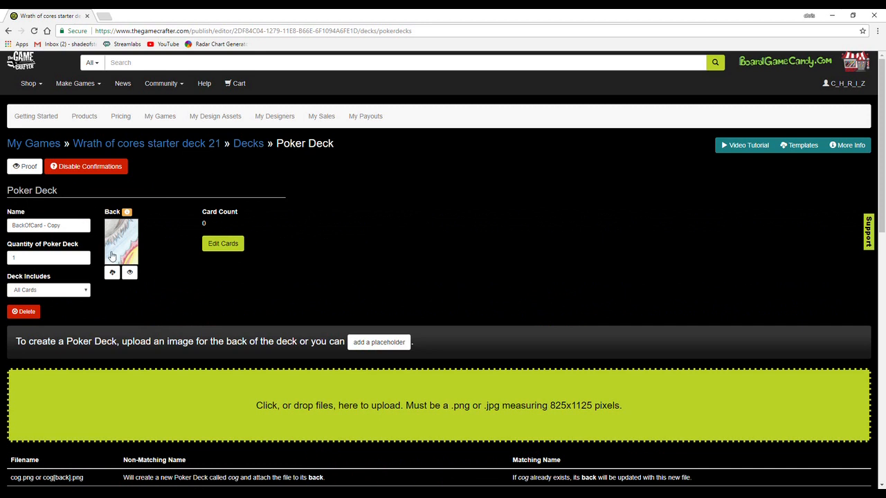
# Rename the poker deck as starter deck, keeping its quantity at 1 and having it include All Cards
pyautogui.tripleClick(80, 226)
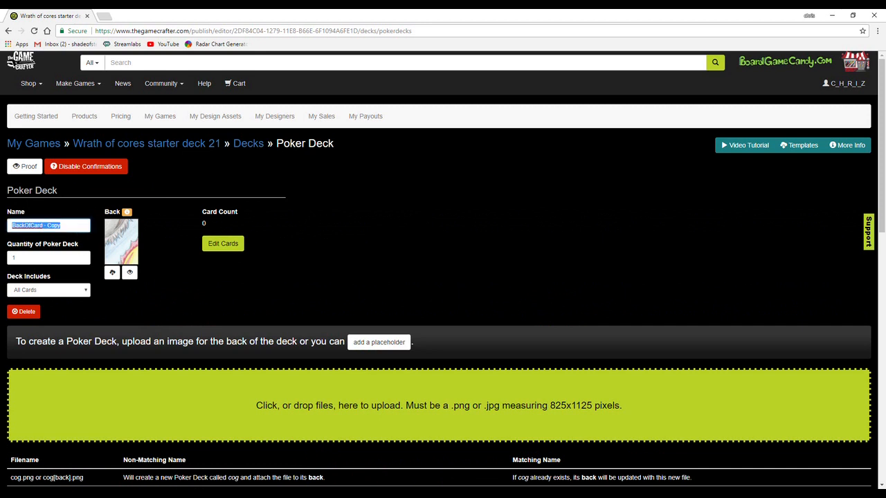
pyautogui.write('deck')
pyautogui.click(82, 256)
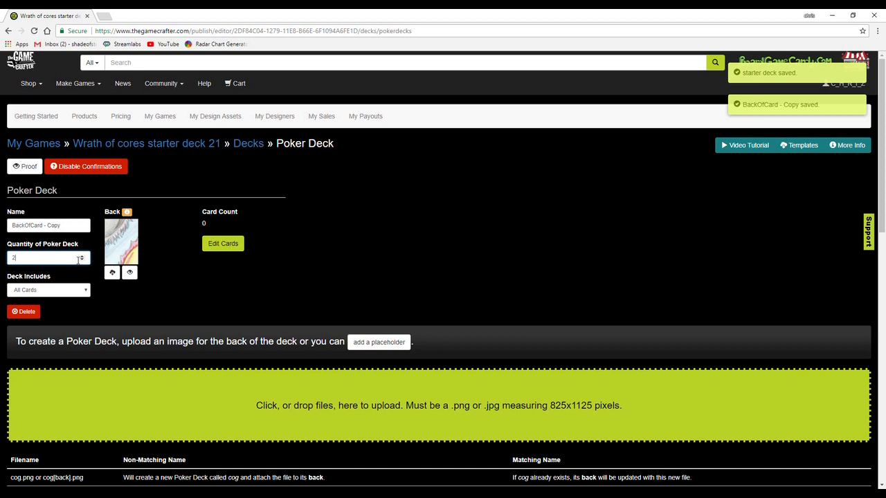
pyautogui.click(87, 291)
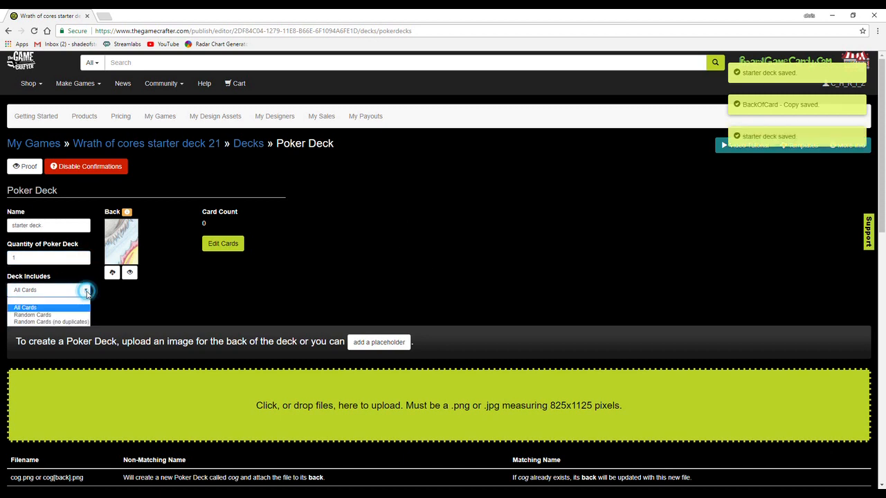
pyautogui.click(35, 308)
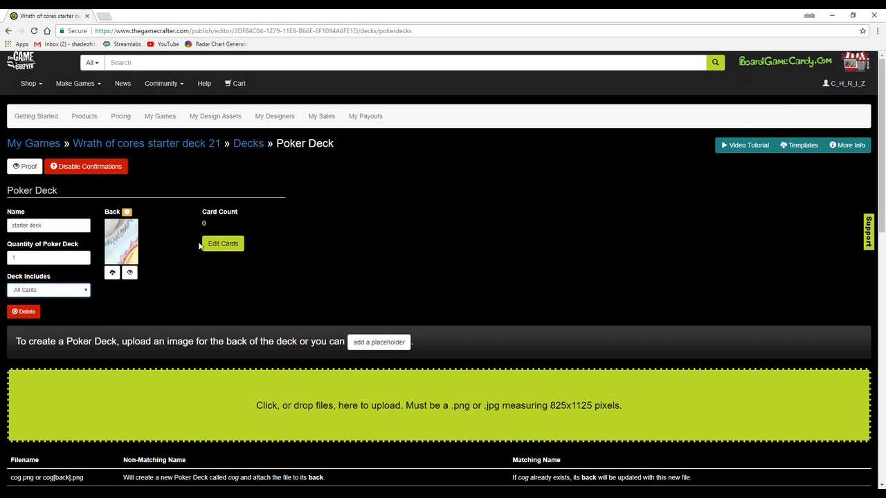
# Proof the starter deck's back artwork with the cut lines off and on, and approve it
pyautogui.click(128, 272)
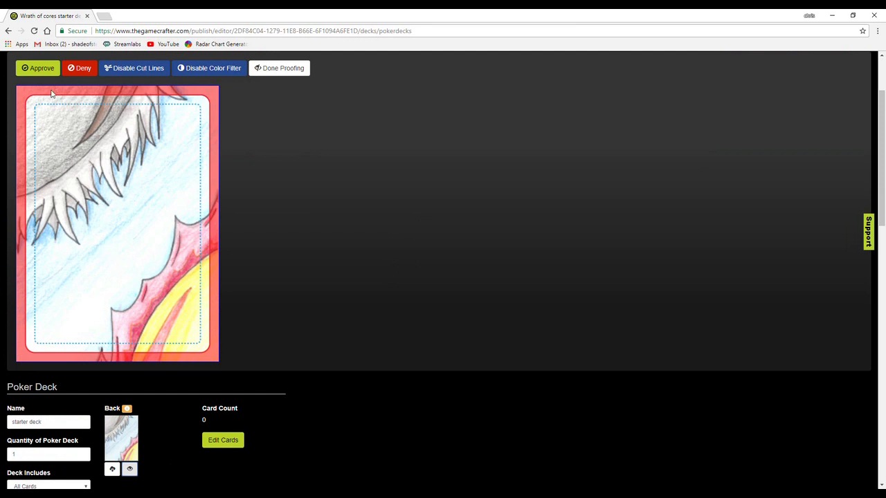
pyautogui.click(138, 67)
pyautogui.click(139, 67)
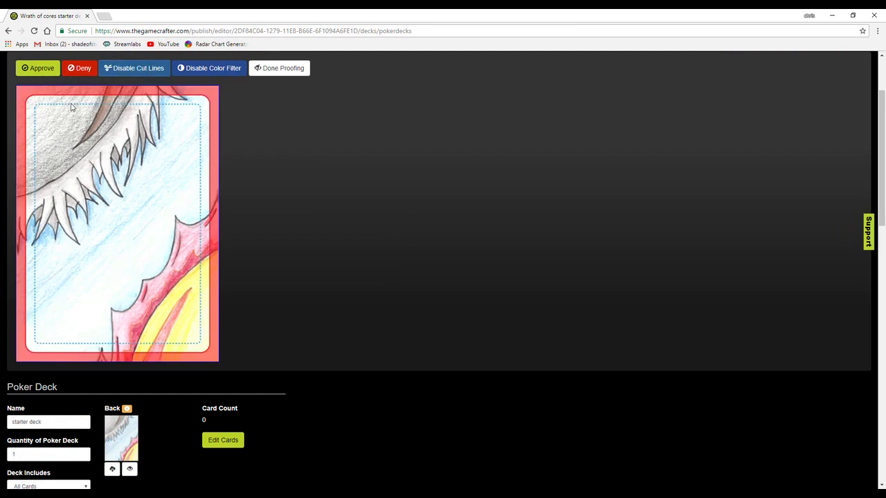
pyautogui.click(38, 68)
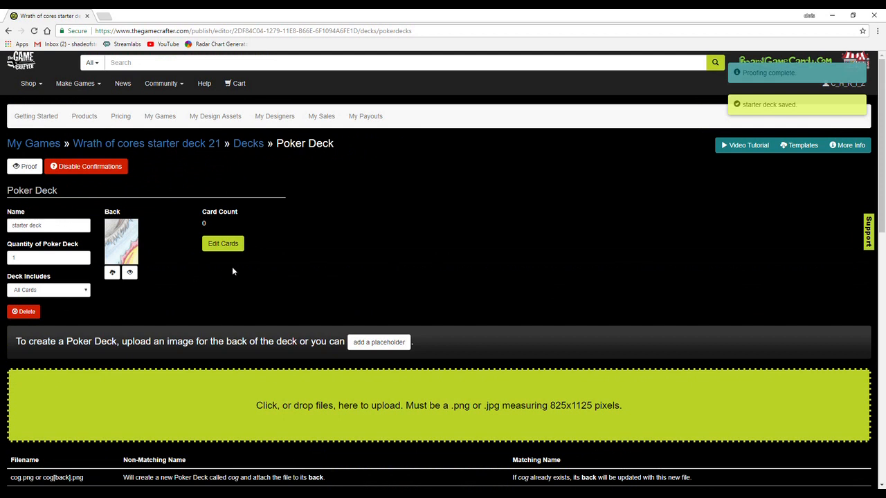
# Upload card faces 007 to 010 and 014 to 020 from AWDSamplesSET2's 000Complete Cards folder into the starter deck
pyautogui.click(223, 246)
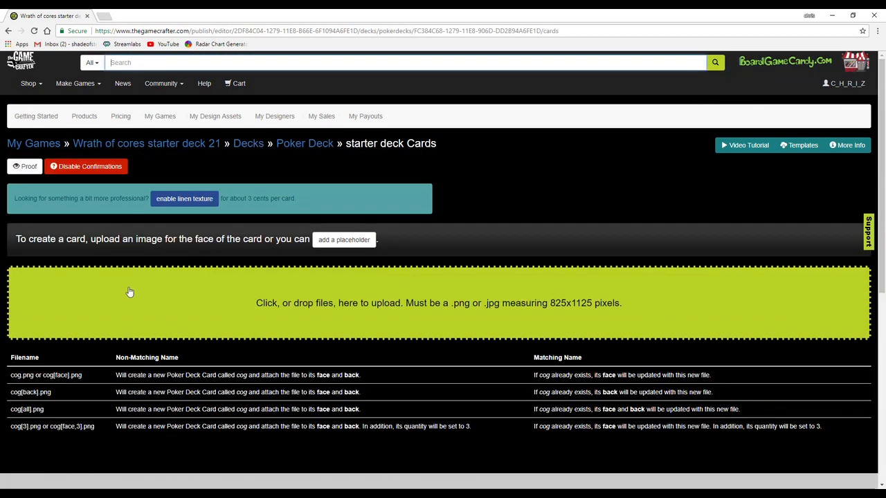
pyautogui.click(340, 304)
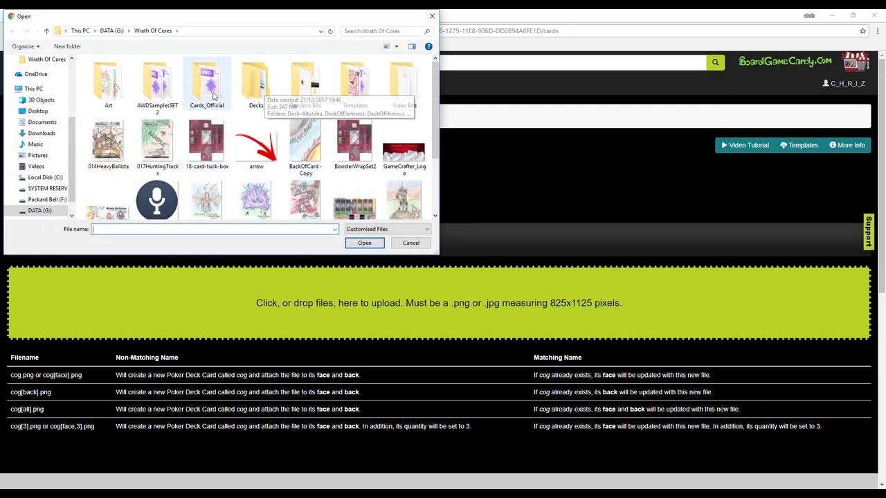
pyautogui.doubleClick(156, 80)
pyautogui.doubleClick(135, 74)
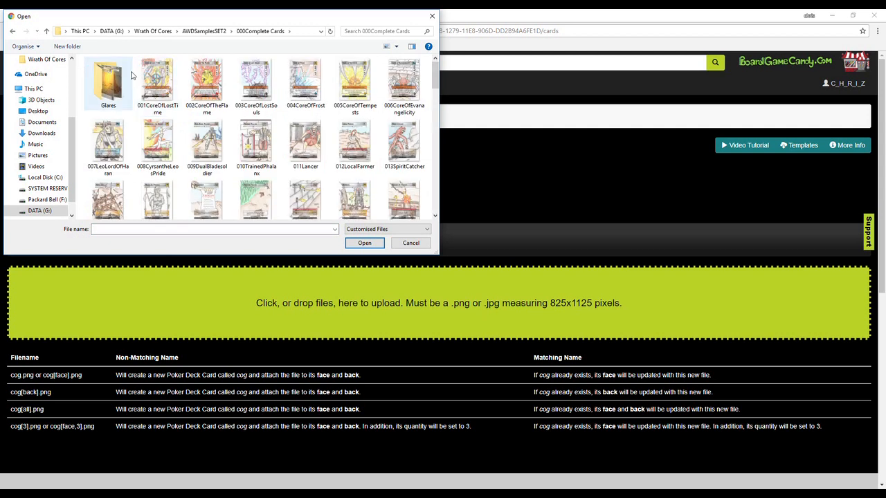
pyautogui.scroll(-2, 94, 96)
pyautogui.moveTo(82, 105); pyautogui.dragTo(418, 76)
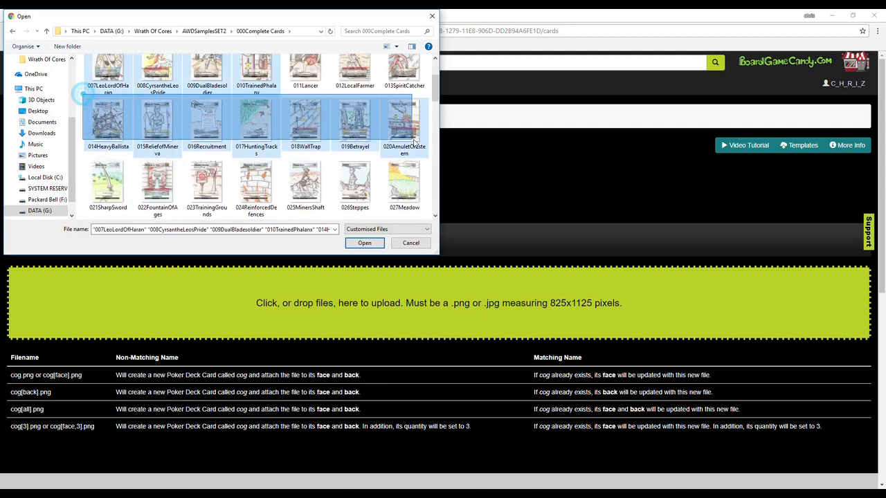
pyautogui.click(364, 242)
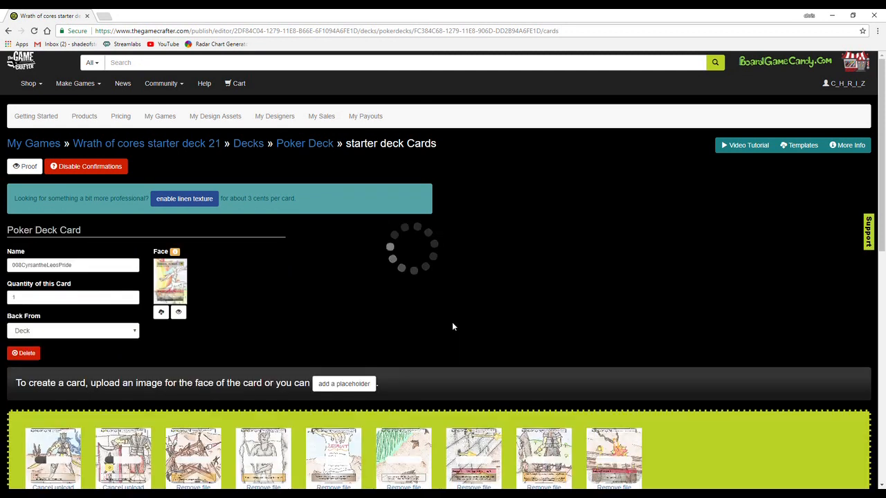
# Examine the uploaded cards as they arrive, including the name, quantity, back source and face of the 008CyrsantheLeosPride card
pyautogui.scroll(-1, 222, 315)
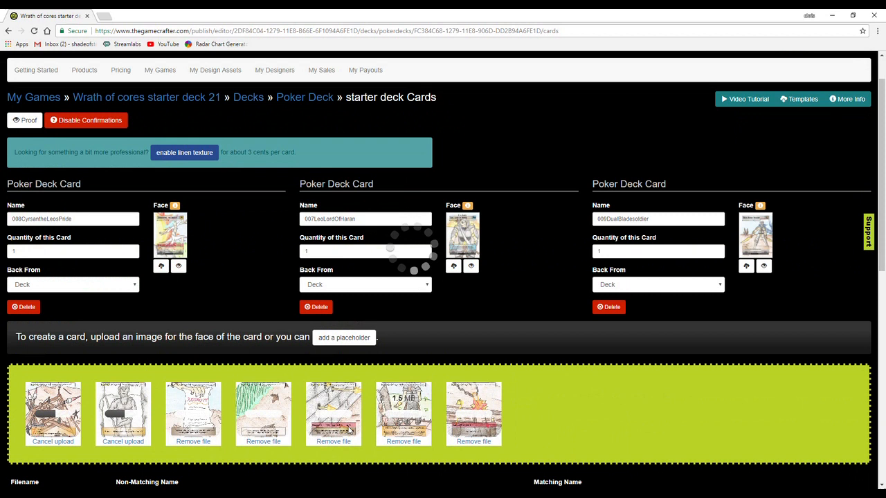
pyautogui.scroll(-4, 194, 414)
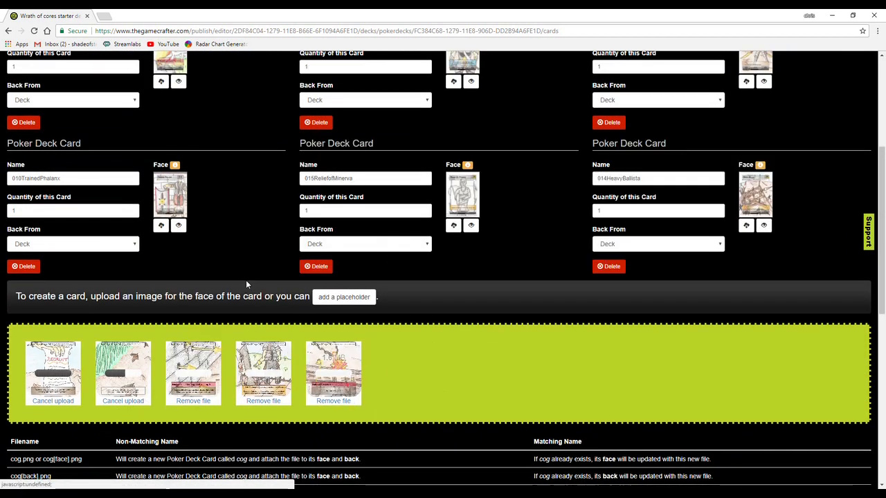
pyautogui.scroll(2, 275, 223)
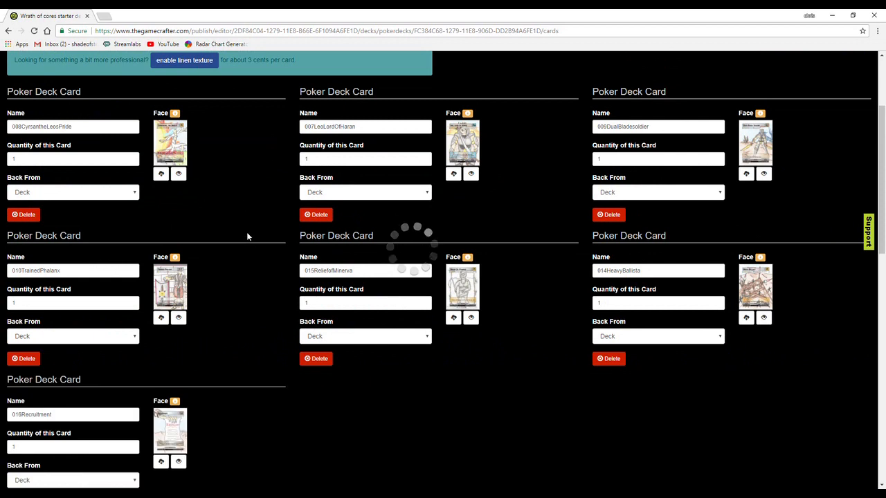
pyautogui.scroll(-5, 246, 243)
pyautogui.scroll(5, 220, 325)
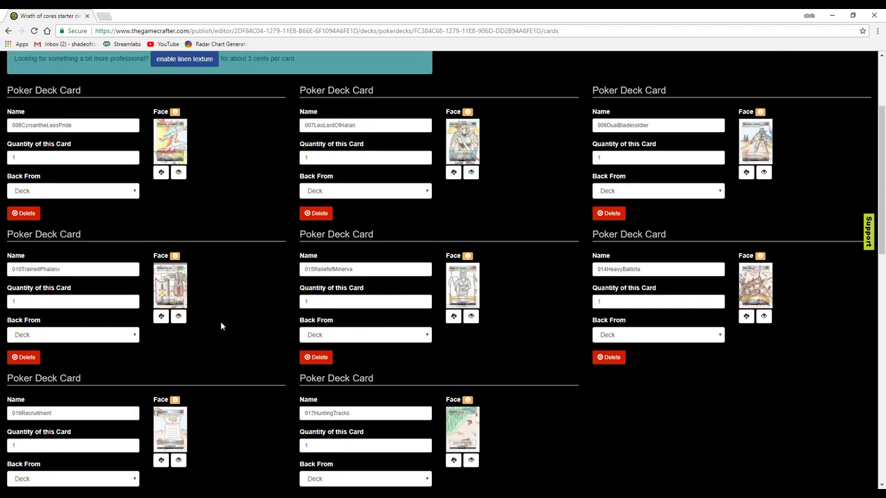
pyautogui.scroll(1, 104, 253)
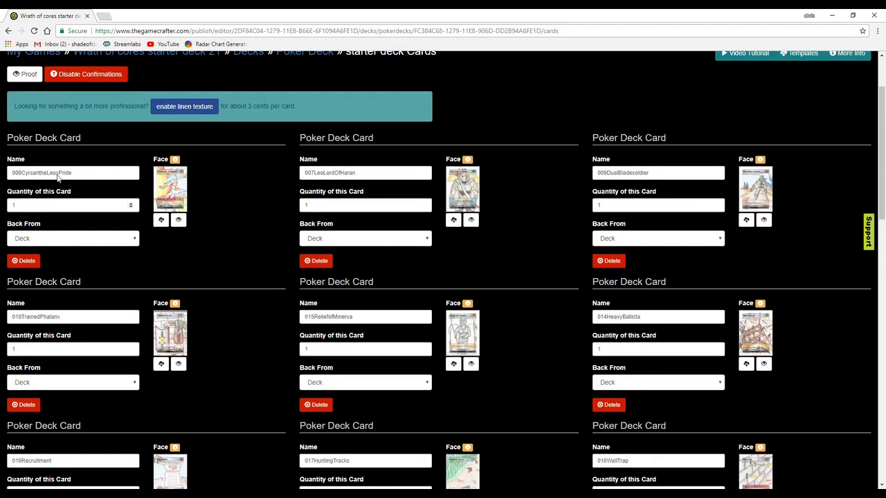
pyautogui.moveTo(15, 137); pyautogui.dragTo(168, 248)
pyautogui.moveTo(207, 187); pyautogui.dragTo(52, 138)
pyautogui.click(239, 196)
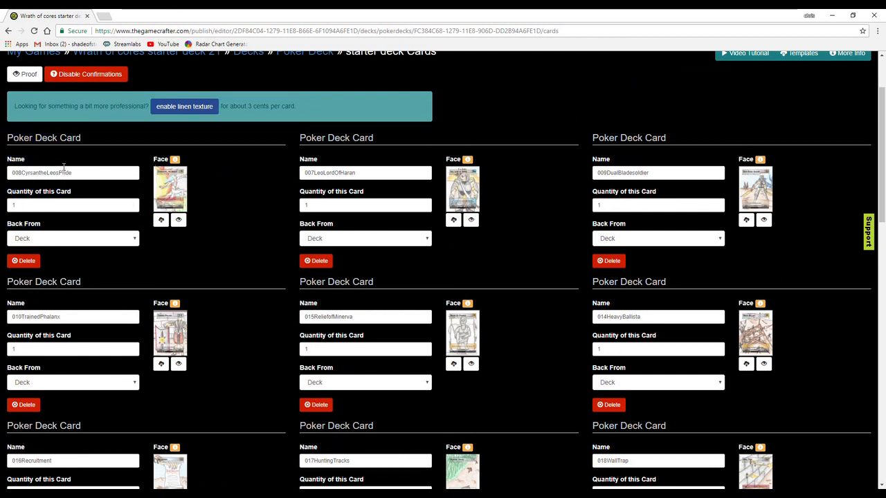
pyautogui.doubleClick(90, 173)
# Try a quantity of 3 for the 008CyrsantheLeosPride card and restore it to 1
pyautogui.click(43, 200)
pyautogui.click(130, 204)
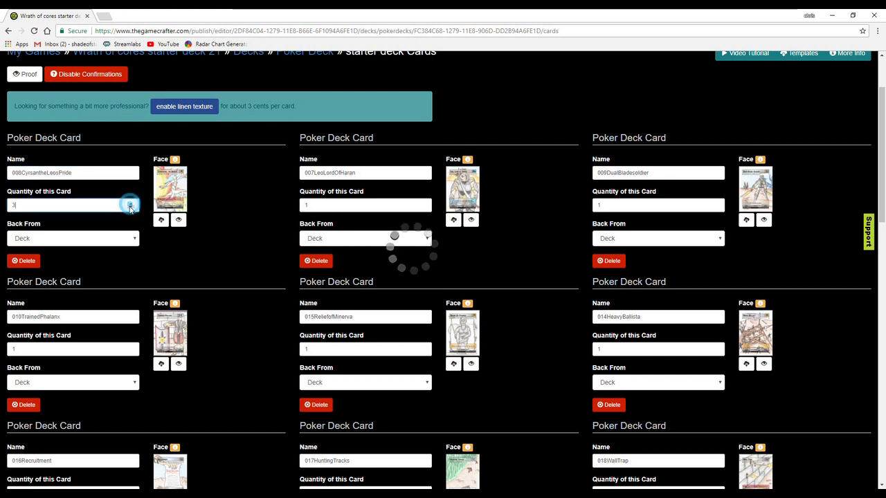
pyautogui.click(131, 208)
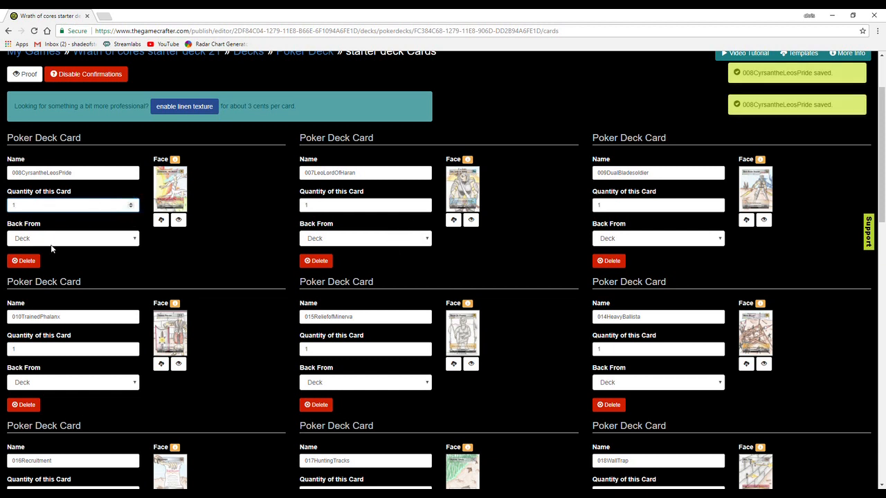
# Try taking the 008CyrsantheLeosPride card's back from Card, compare its face and back, and restore the source to Deck
pyautogui.click(133, 239)
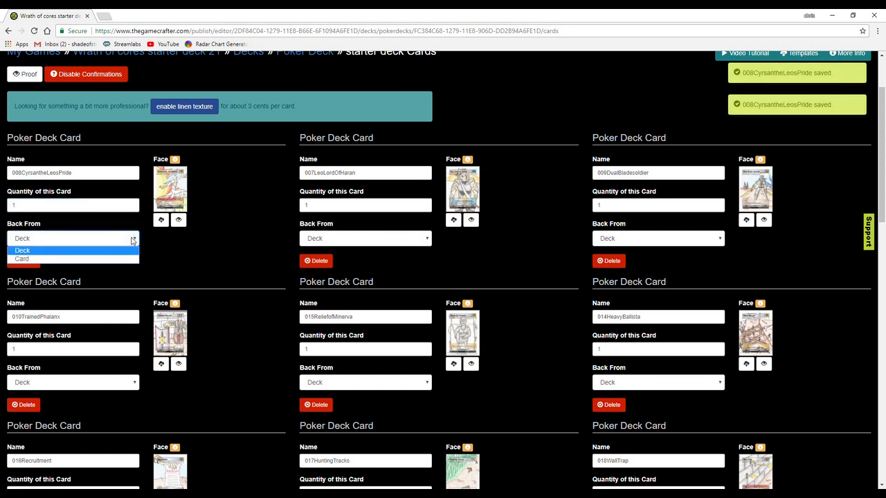
pyautogui.click(19, 252)
pyautogui.click(60, 239)
pyautogui.click(31, 256)
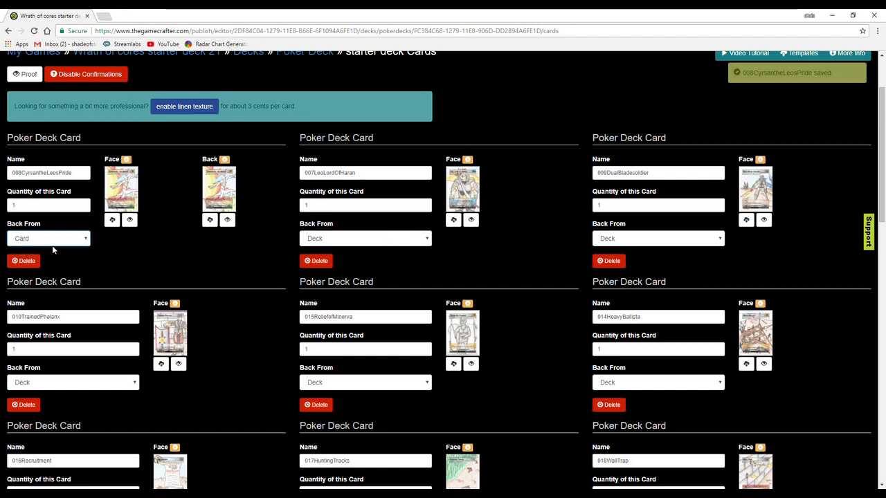
pyautogui.click(126, 160)
pyautogui.doubleClick(210, 160)
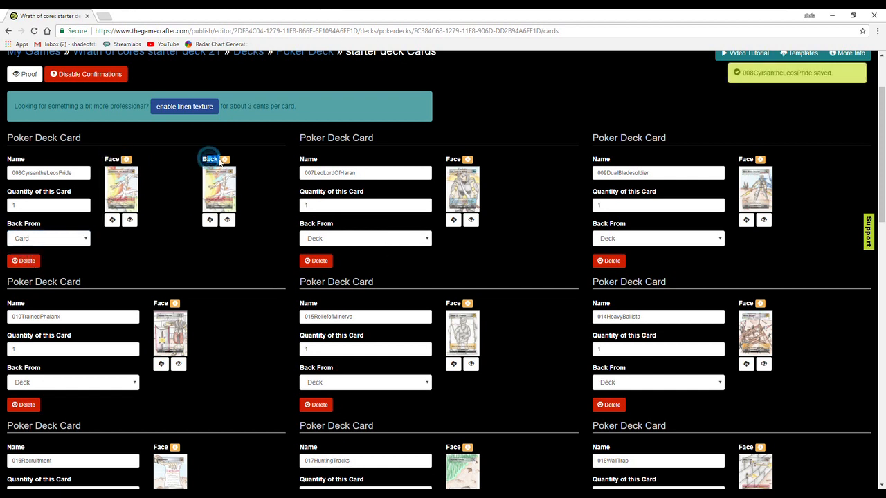
pyautogui.click(41, 239)
pyautogui.click(27, 248)
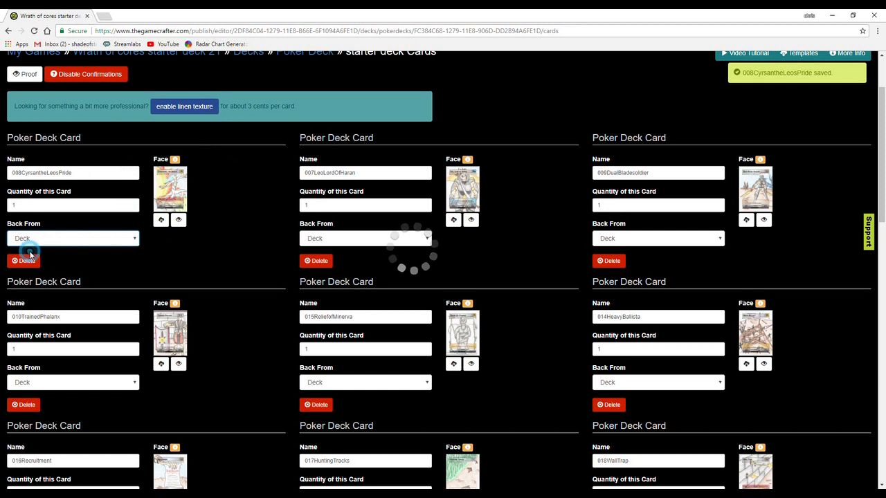
# Proof the first card faces, approving Cyrsanthé, the Beauty after toggling its cut lines and denying Leo, Lord of Haran
pyautogui.click(179, 221)
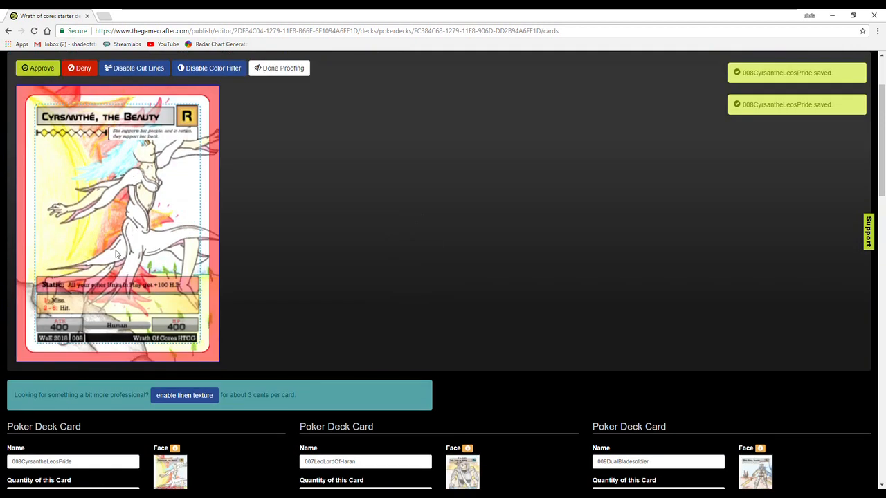
pyautogui.click(122, 69)
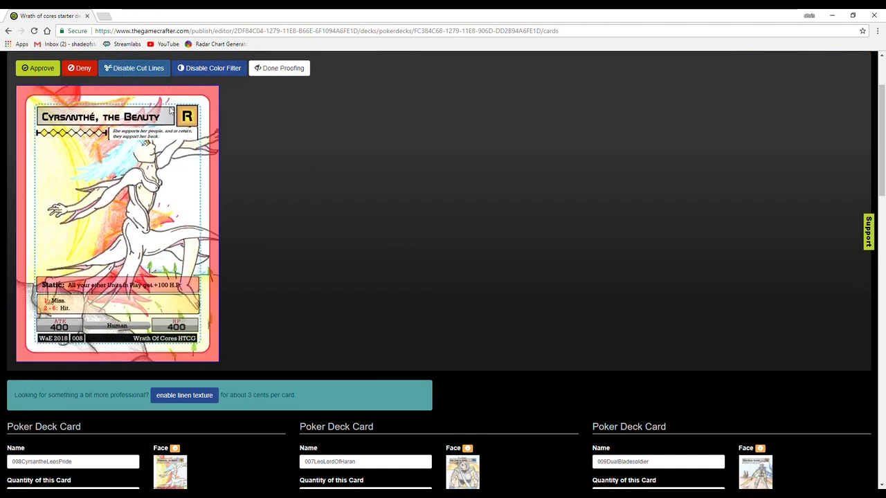
pyautogui.click(40, 68)
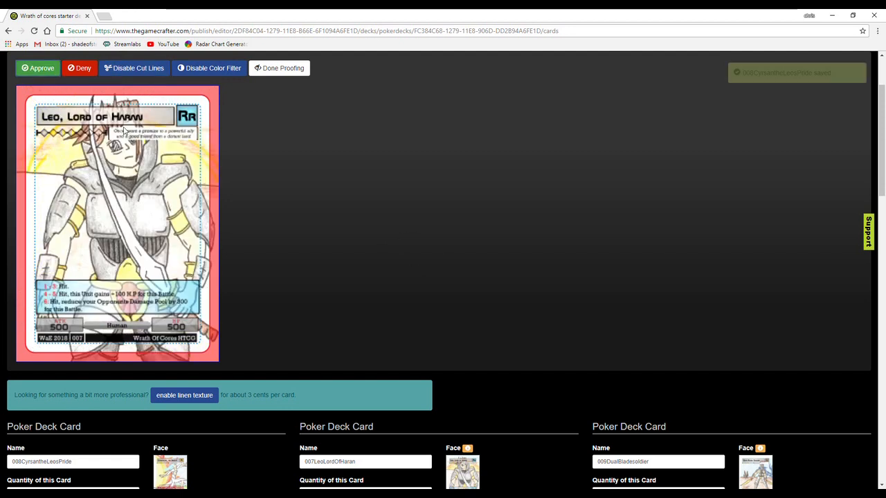
pyautogui.click(86, 71)
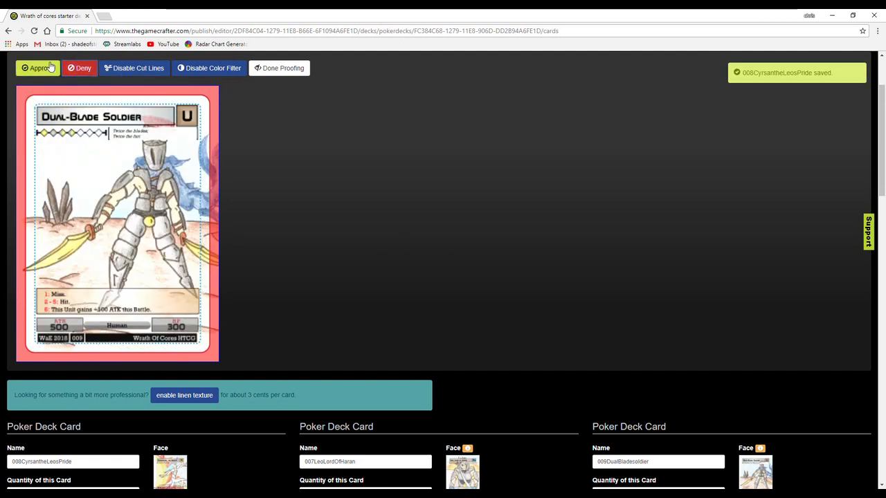
# Finish proofing the starter deck cards, check the Poker Deck entry, and return to the Wrath of cores starter deck 21 overview
pyautogui.click(263, 66)
pyautogui.scroll(-3, 184, 240)
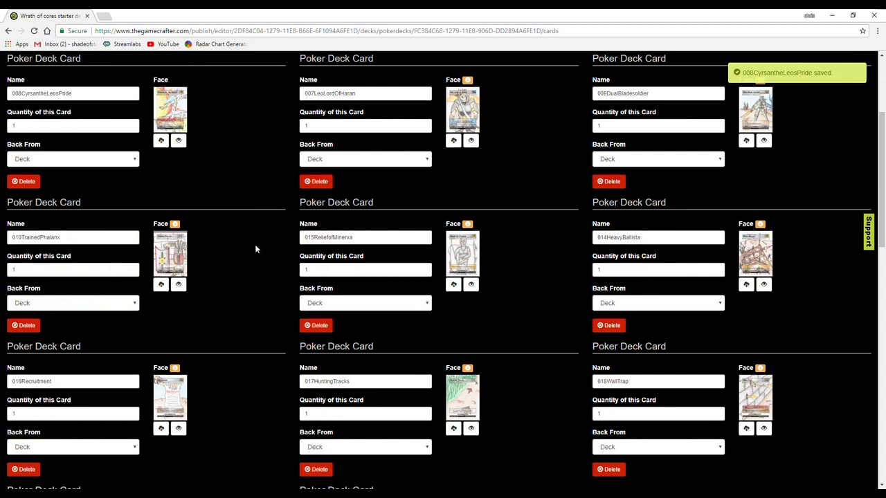
pyautogui.scroll(3, 255, 247)
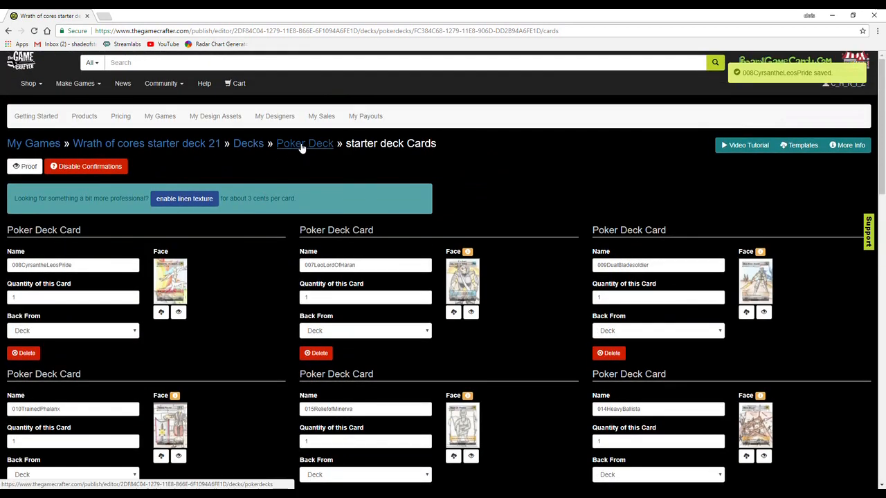
pyautogui.click(301, 143)
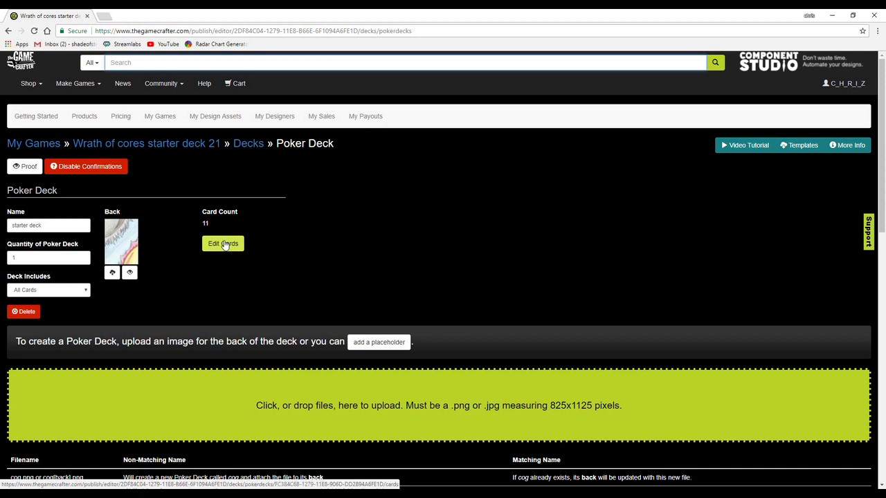
pyautogui.moveTo(19, 192); pyautogui.dragTo(199, 283)
pyautogui.click(200, 281)
pyautogui.click(184, 149)
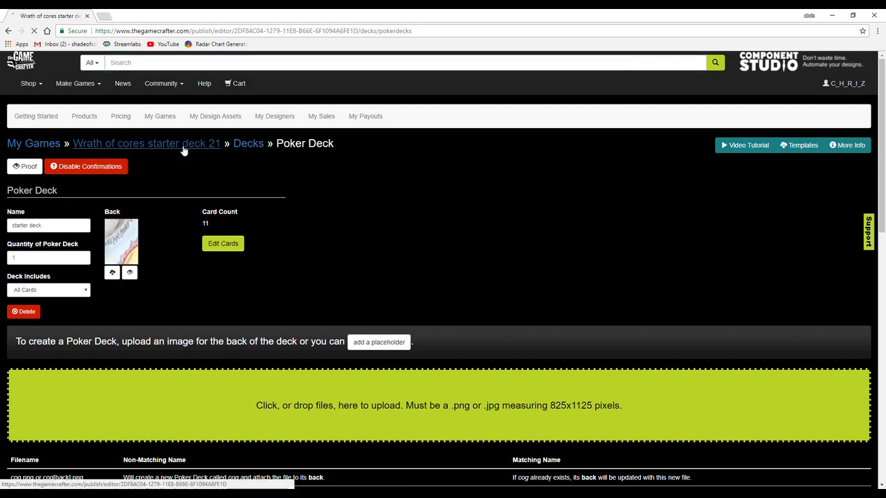
# Open the game's Booklets and compare the available booklet types and their sizes
pyautogui.scroll(-2, 32, 267)
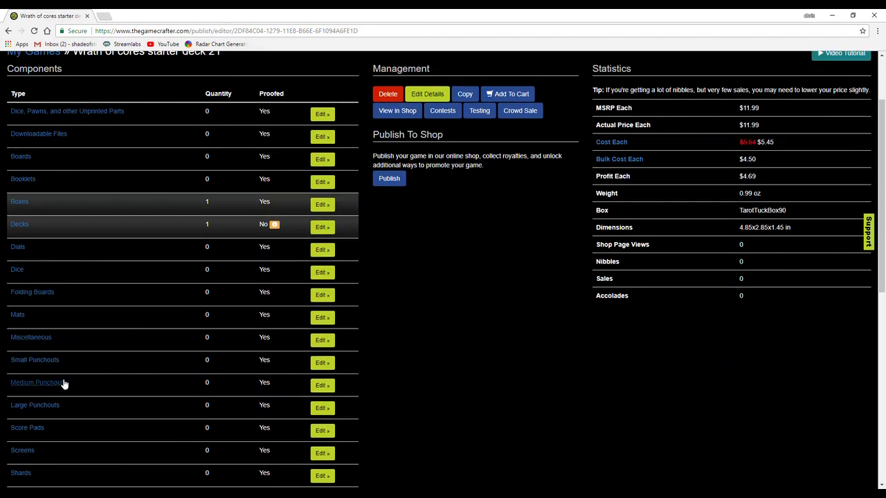
pyautogui.click(19, 180)
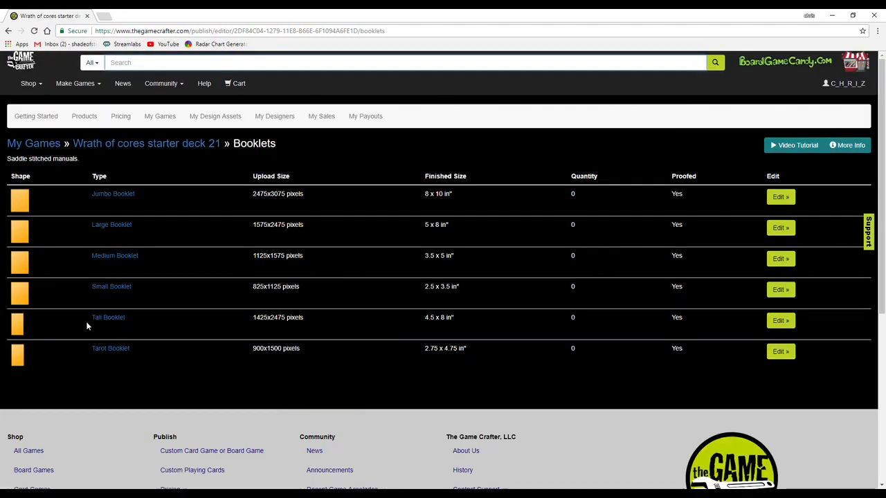
pyautogui.moveTo(147, 355); pyautogui.dragTo(82, 195)
pyautogui.click(84, 204)
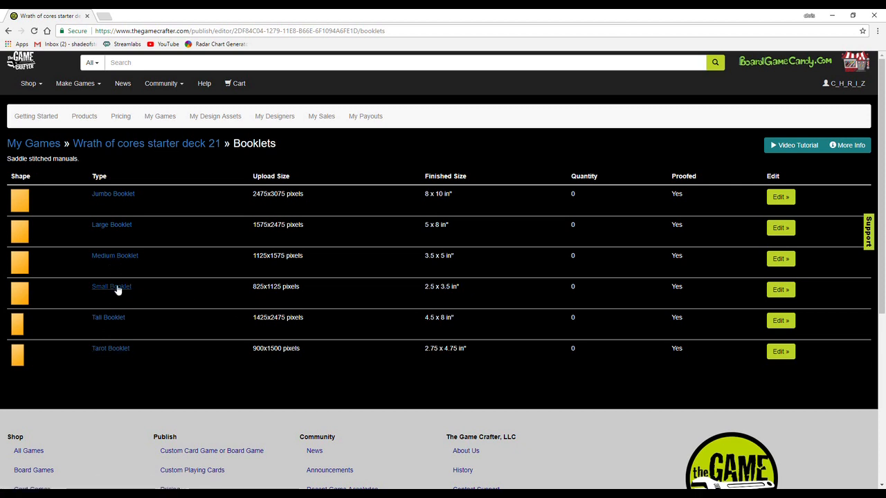
# Add a Small Booklet to the game and open its pages for editing
pyautogui.moveTo(86, 285); pyautogui.dragTo(173, 286)
pyautogui.click(780, 289)
pyautogui.click(18, 242)
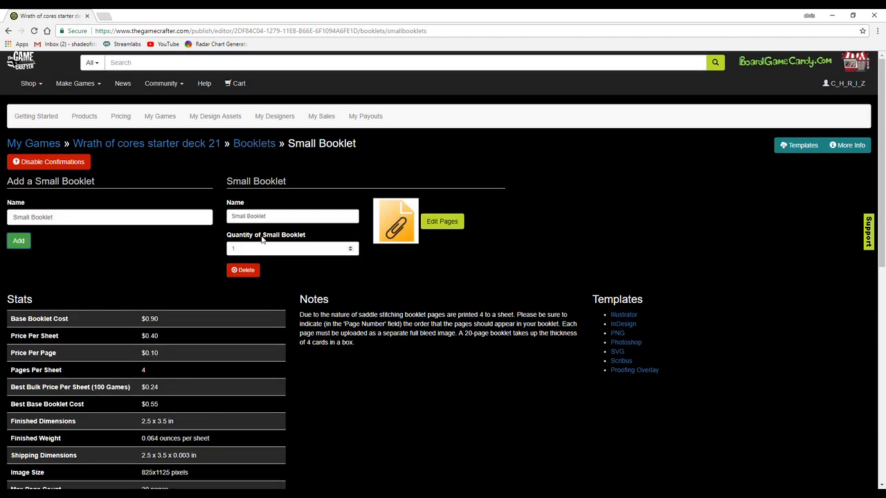
pyautogui.tripleClick(272, 216)
pyautogui.click(317, 247)
pyautogui.click(448, 226)
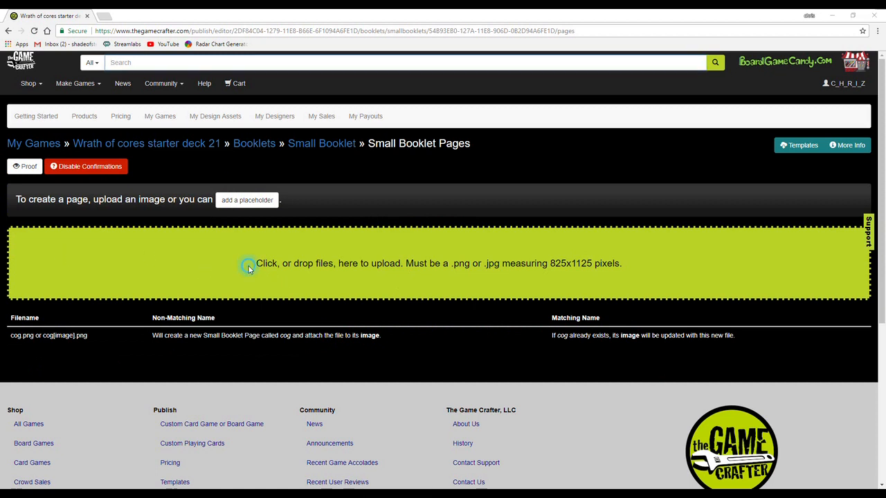
# Try to upload AgesPage2AWD and AgesPage3AWD from the Templates booklets folder as Small Booklet pages
pyautogui.click(248, 265)
pyautogui.click(204, 30)
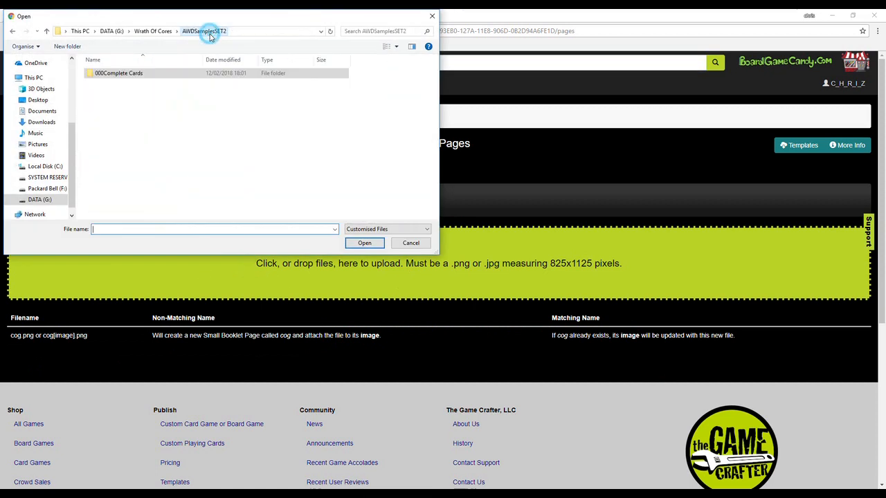
pyautogui.click(153, 30)
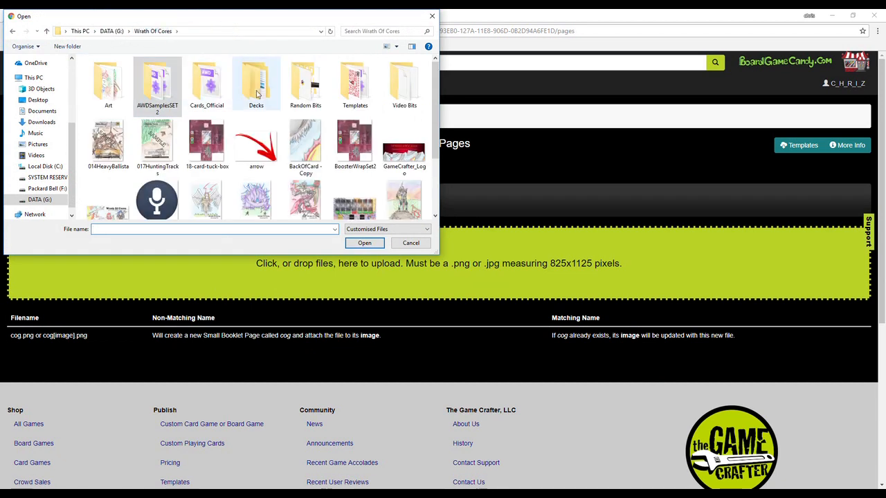
pyautogui.doubleClick(353, 86)
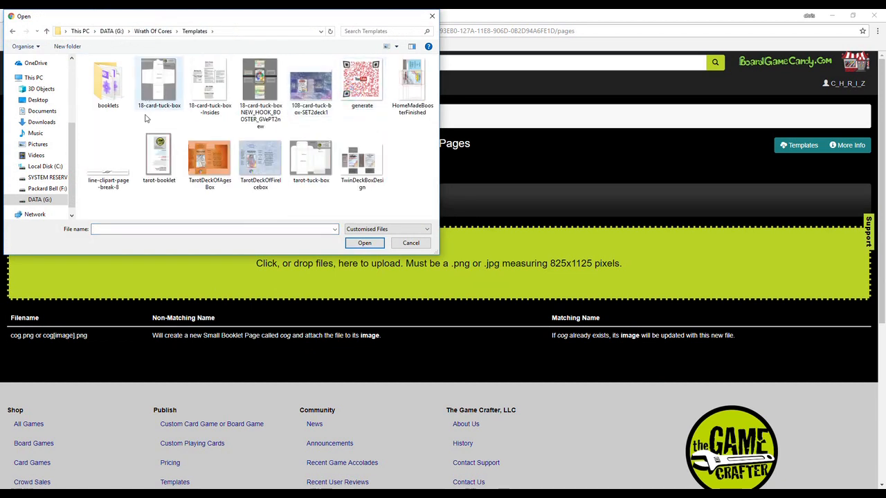
pyautogui.doubleClick(109, 84)
pyautogui.click(155, 95)
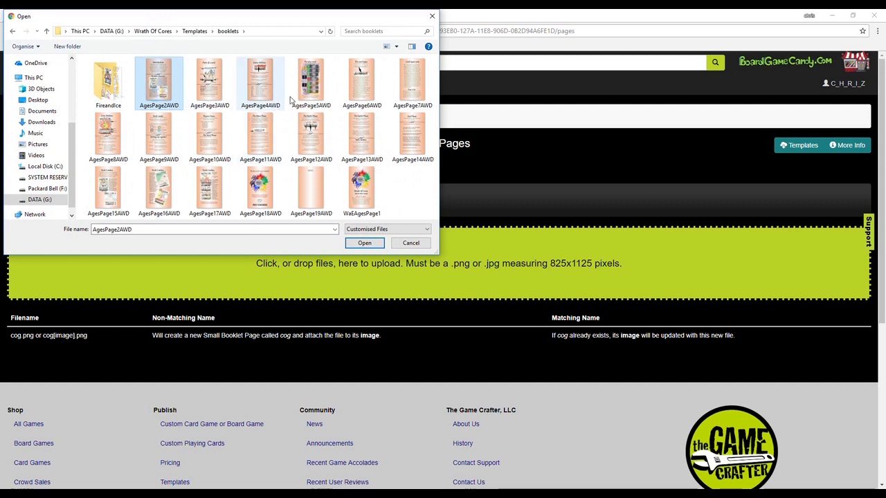
pyautogui.keyDown('ctrl'); pyautogui.click(209, 82); pyautogui.keyUp('ctrl')
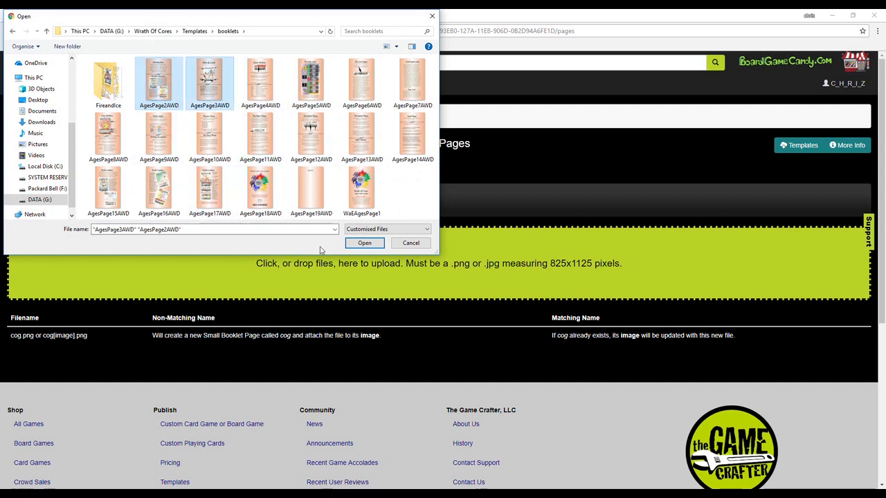
pyautogui.click(364, 243)
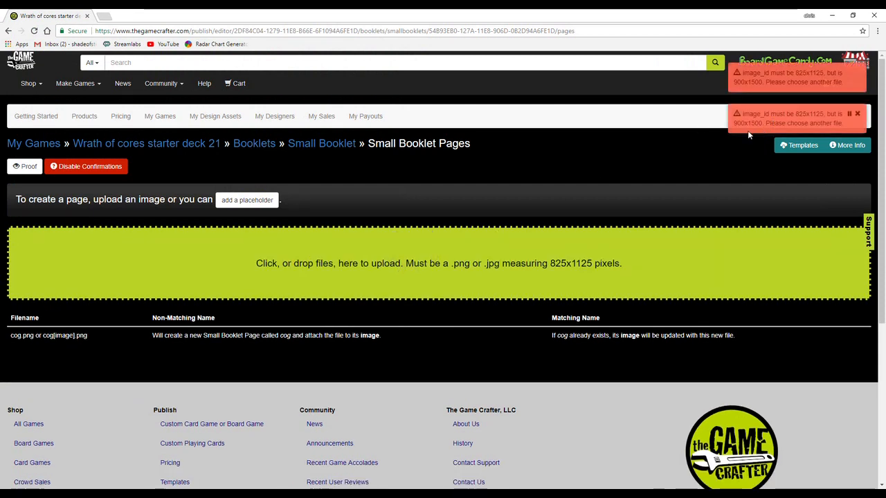
pyautogui.click(364, 266)
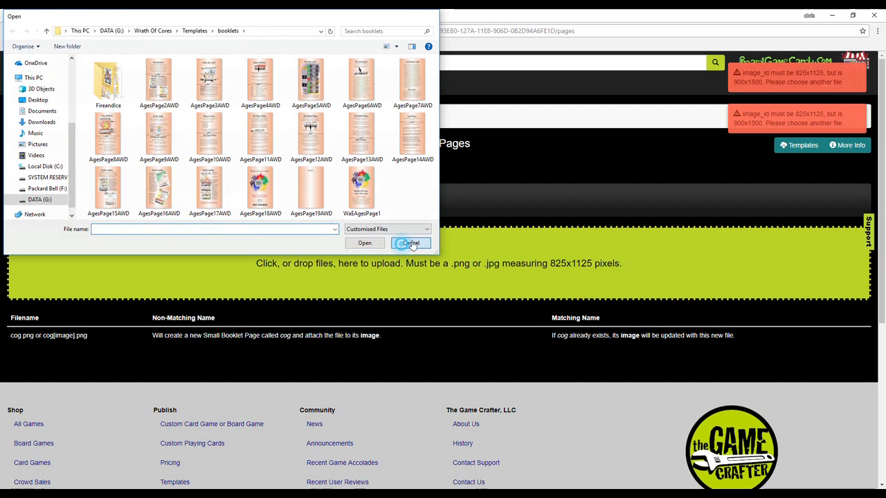
pyautogui.click(408, 241)
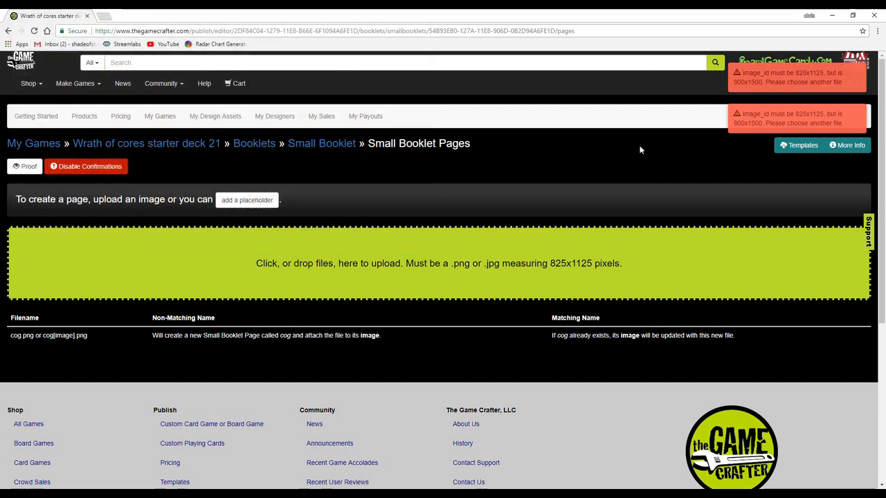
pyautogui.click(276, 268)
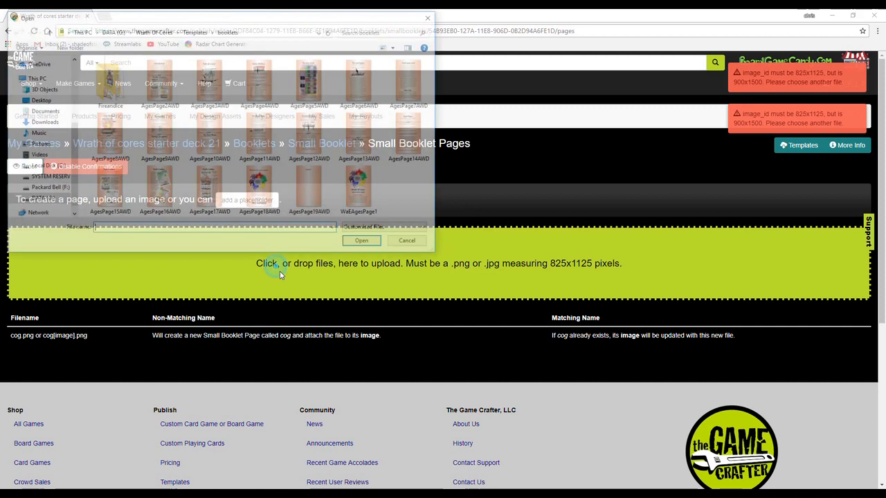
pyautogui.click(195, 32)
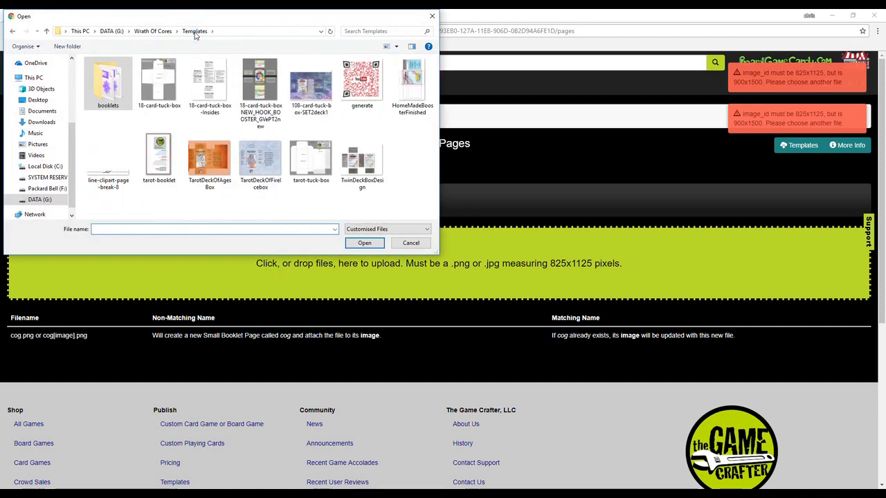
pyautogui.click(153, 31)
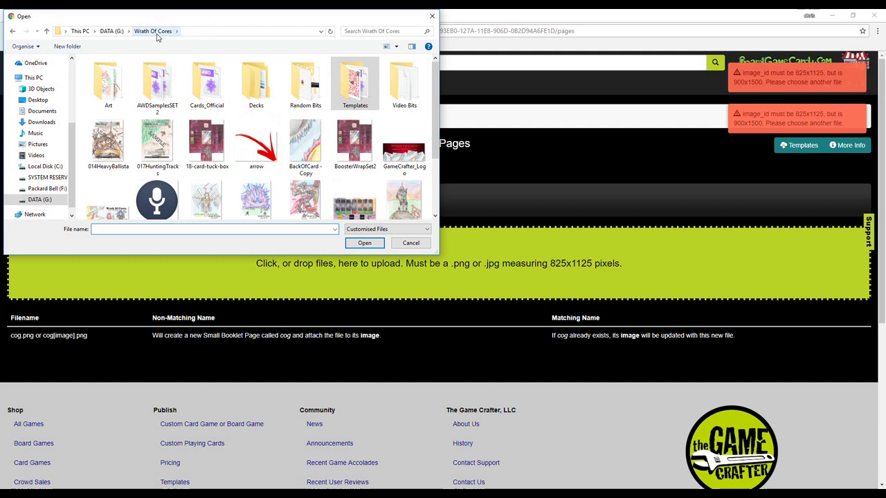
pyautogui.click(409, 244)
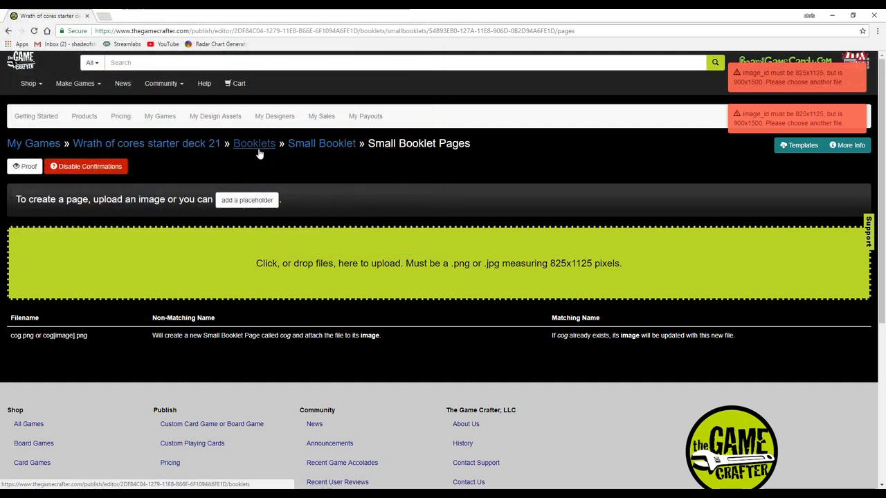
# Return to the Wrath of cores starter deck 21 overview and review its component types down to Stickers
pyautogui.click(215, 151)
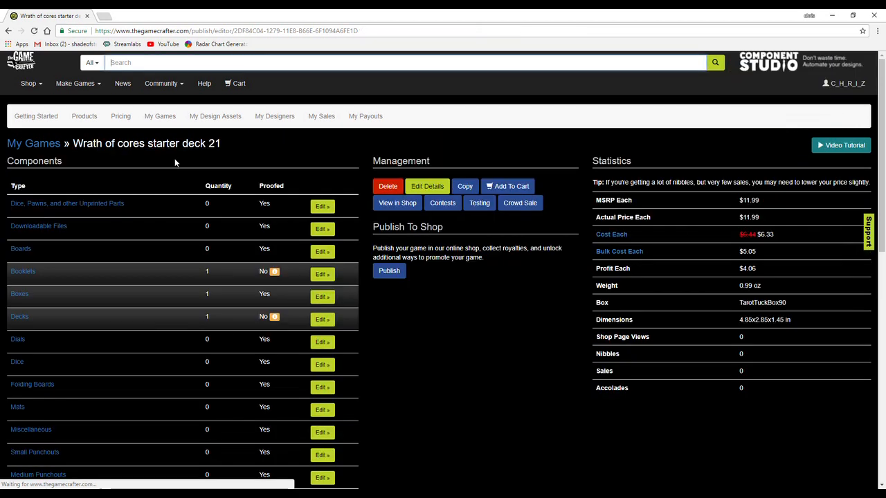
pyautogui.scroll(-2, 39, 287)
pyautogui.moveTo(31, 270); pyautogui.dragTo(13, 89)
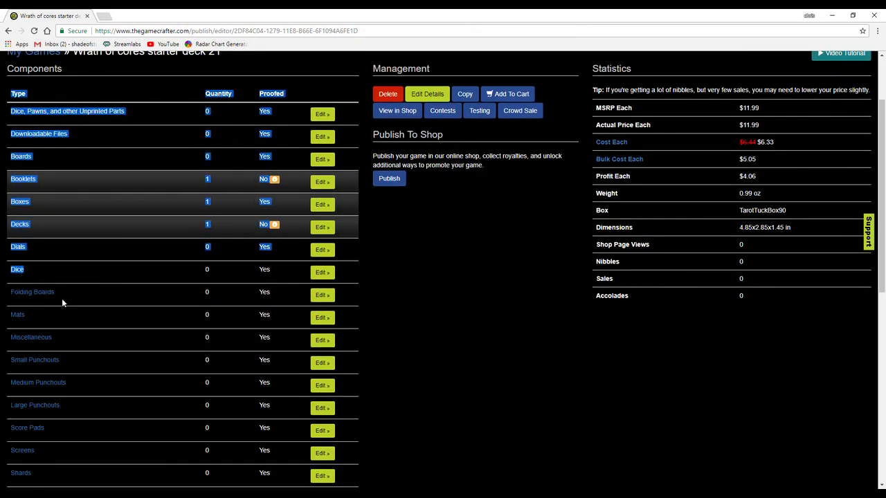
pyautogui.moveTo(53, 297); pyautogui.dragTo(4, 320)
pyautogui.click(52, 322)
pyautogui.scroll(-2, 62, 335)
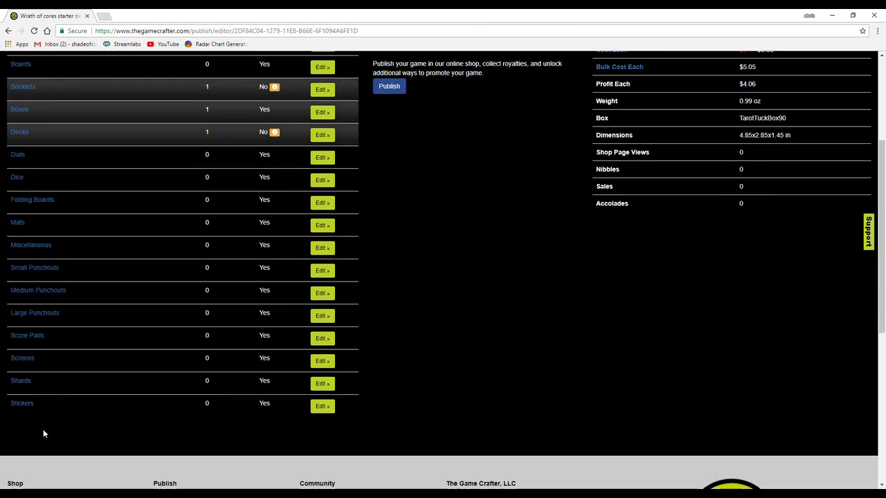
pyautogui.moveTo(47, 414); pyautogui.dragTo(39, 225)
pyautogui.scroll(1, 40, 225)
pyautogui.scroll(2, 40, 225)
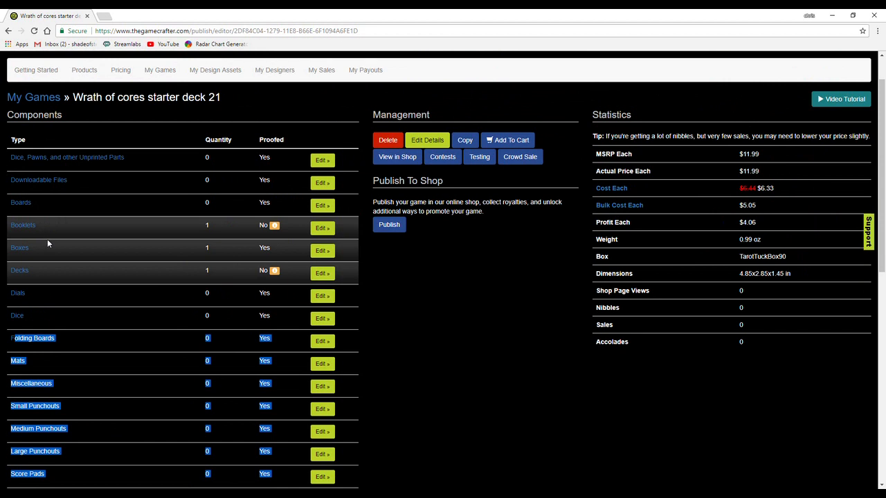
pyautogui.scroll(1, 47, 242)
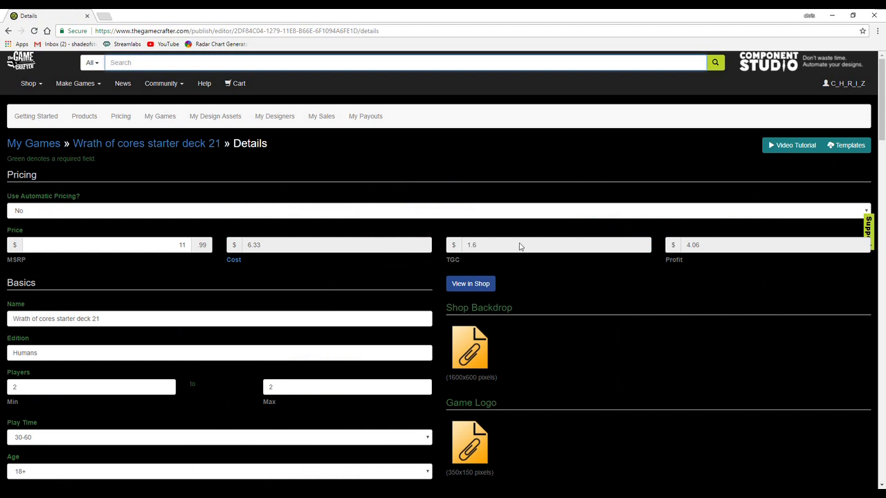
# Open the game's details and review the Cost, TGC and Profit figures in the pricing section
pyautogui.click(198, 145)
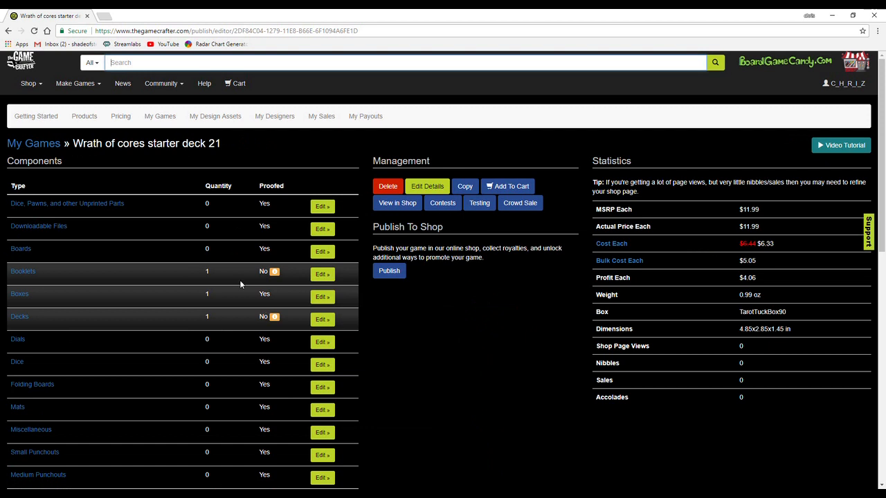
pyautogui.click(420, 189)
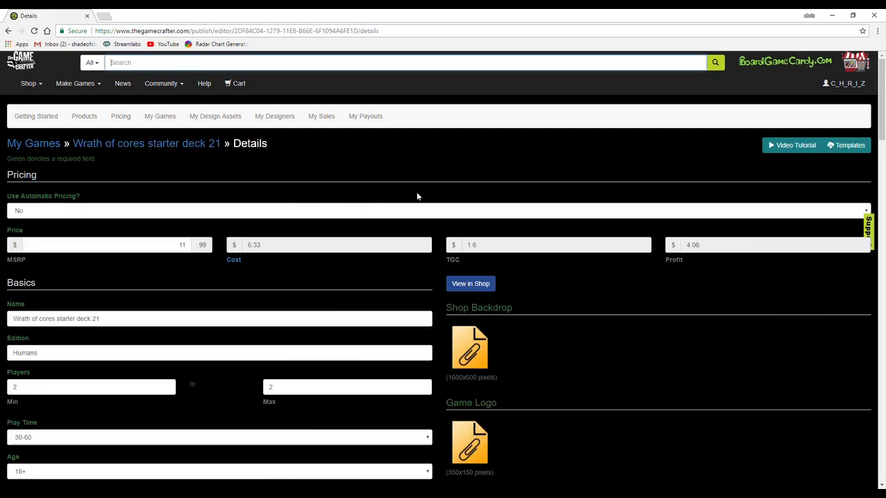
pyautogui.click(717, 247)
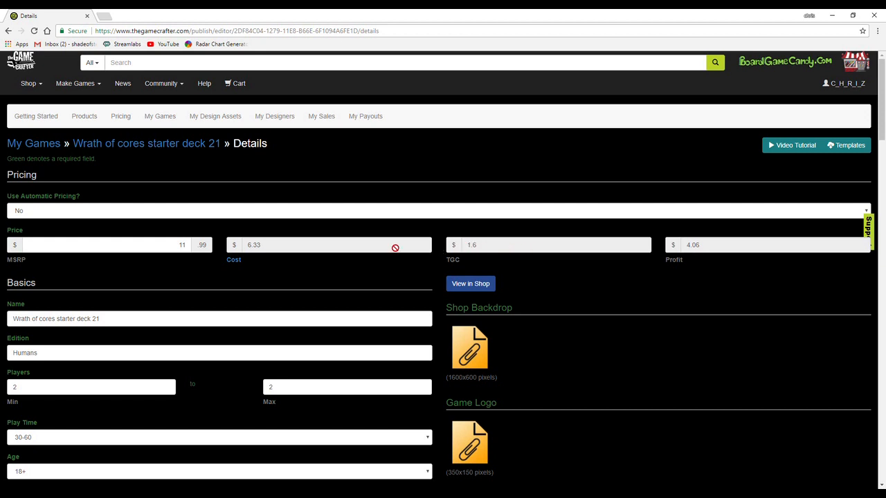
pyautogui.moveTo(452, 264); pyautogui.dragTo(466, 250)
pyautogui.moveTo(669, 265); pyautogui.dragTo(686, 266)
# Open the Poker Deck's cards and set the quantity of the 007LeoLordOfHaran card to 35
pyautogui.click(165, 144)
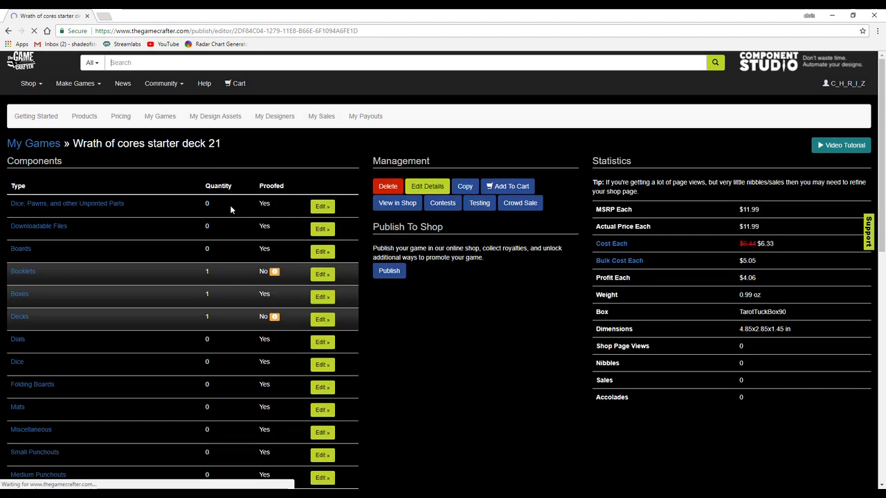
pyautogui.click(322, 318)
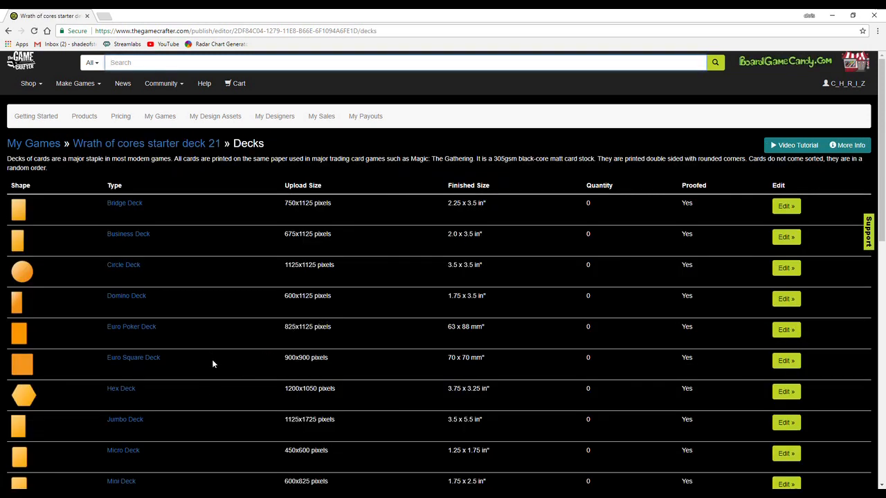
pyautogui.scroll(-4, 703, 243)
pyautogui.click(769, 235)
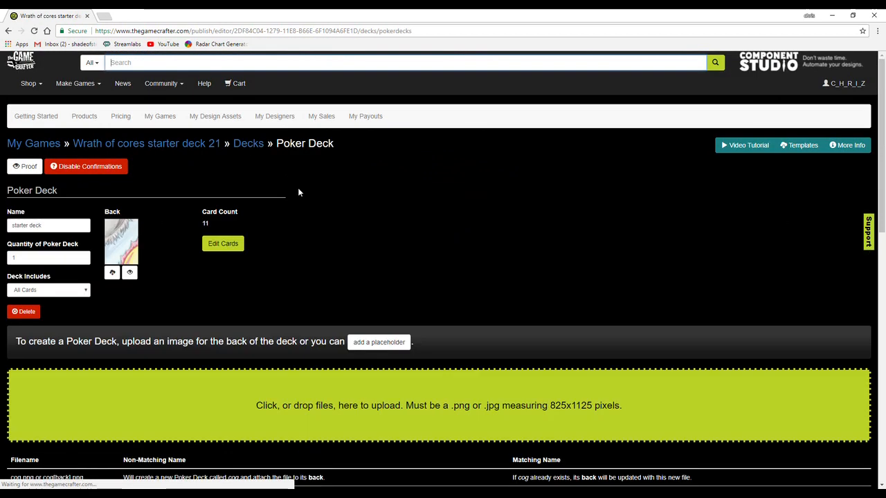
pyautogui.click(217, 242)
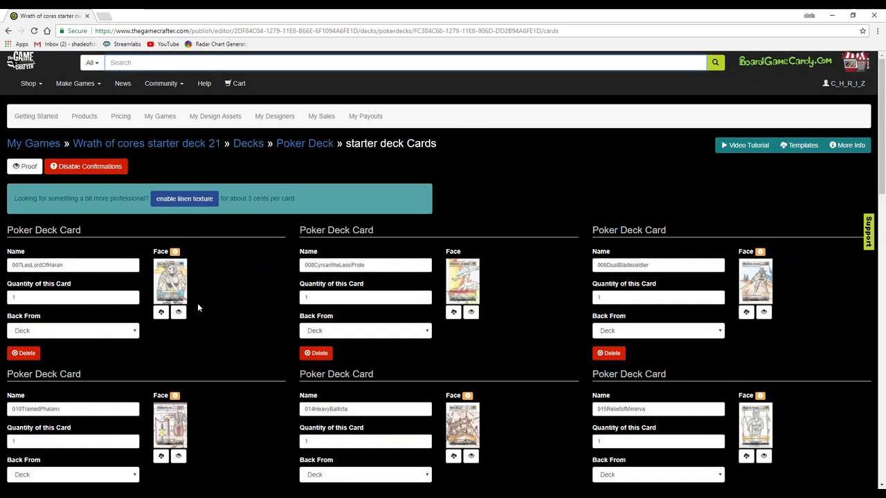
pyautogui.doubleClick(50, 297)
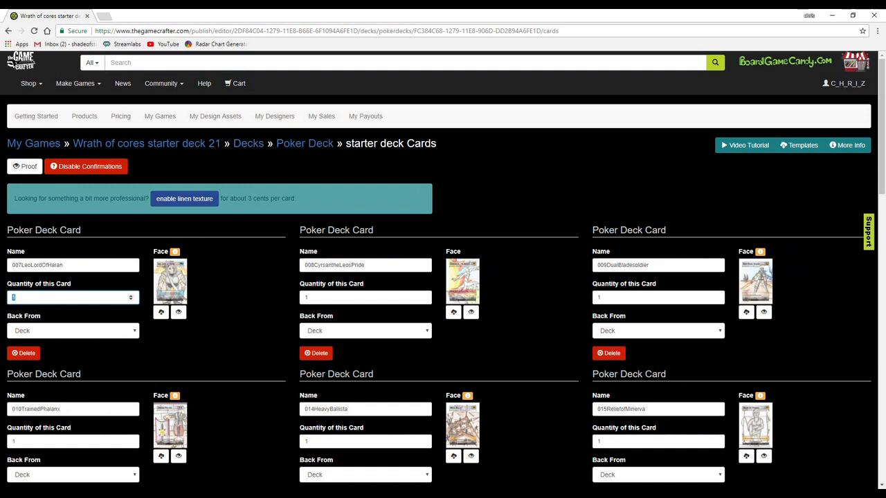
pyautogui.click(250, 283)
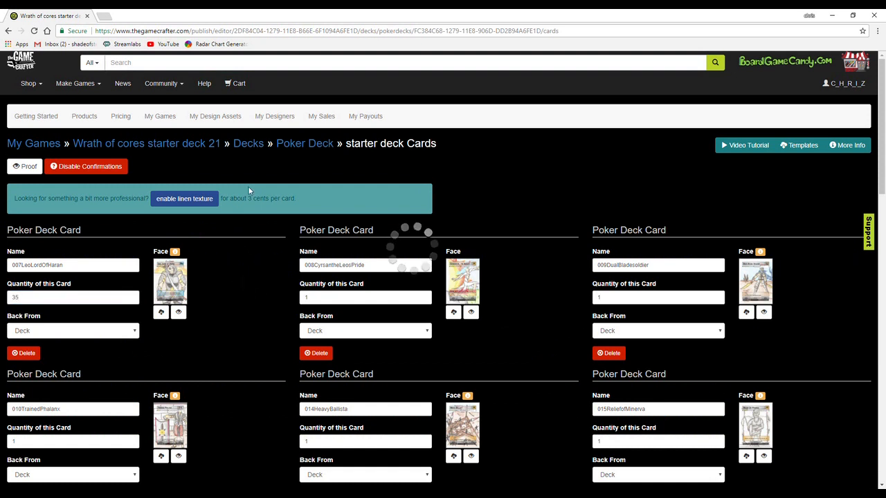
# Check the Poker Deck's card count, and review the MSRP and Profit figures in the game's details
pyautogui.click(294, 146)
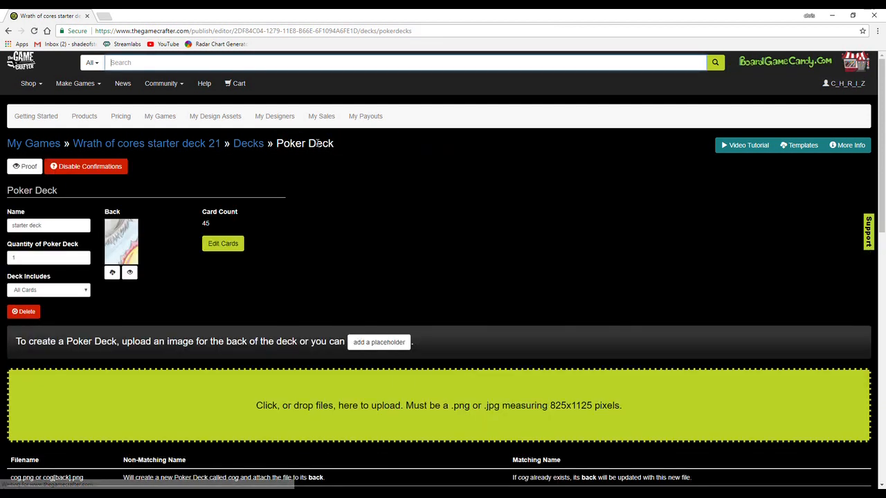
pyautogui.doubleClick(206, 223)
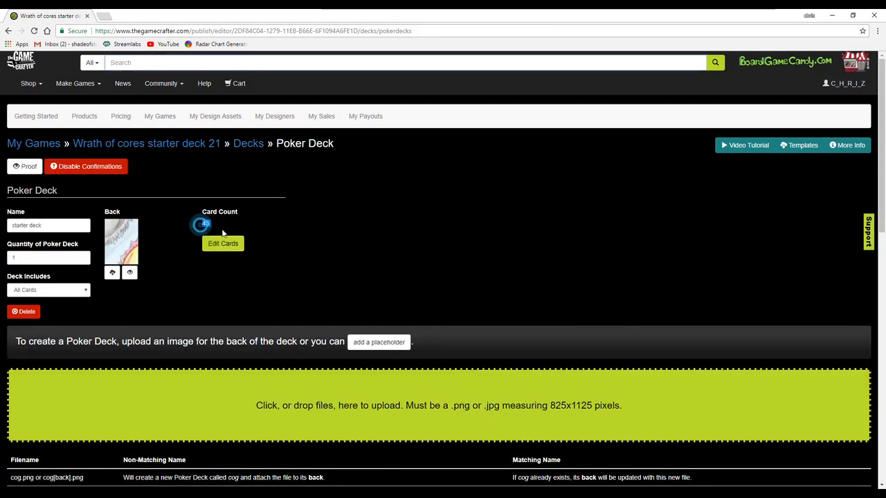
pyautogui.click(182, 144)
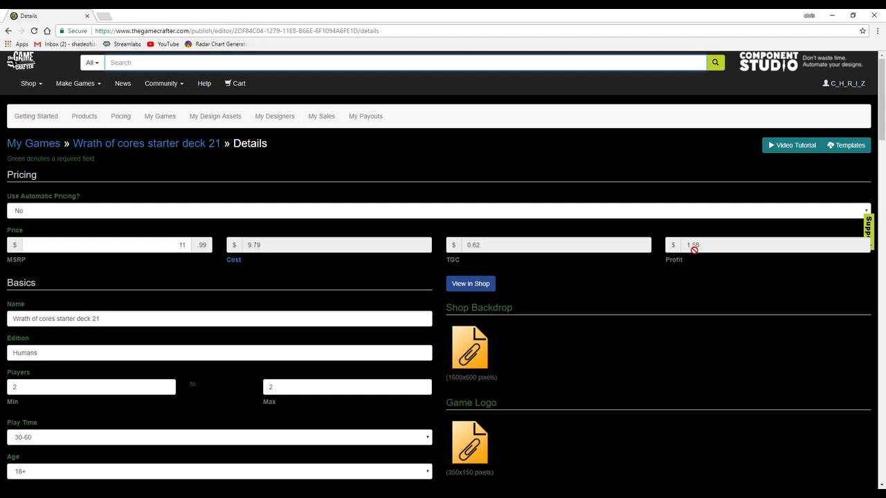
pyautogui.doubleClick(674, 261)
pyautogui.click(679, 262)
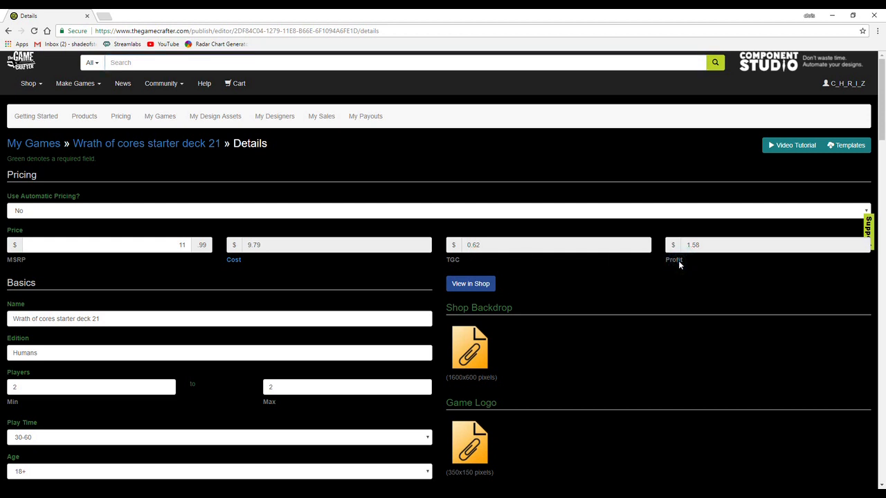
pyautogui.doubleClick(180, 245)
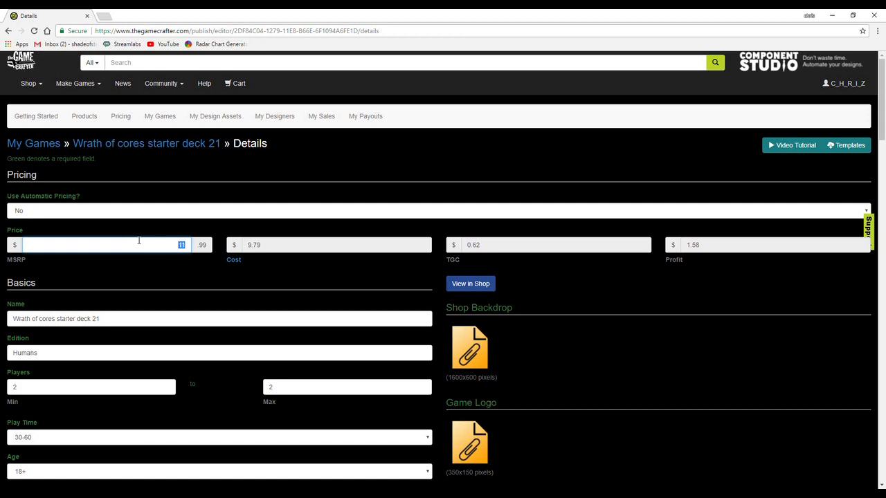
pyautogui.moveTo(687, 265); pyautogui.dragTo(644, 259)
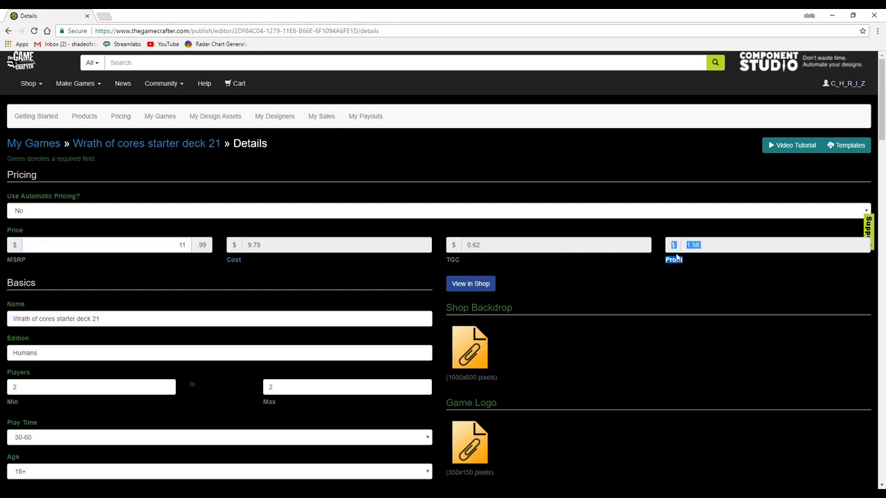
pyautogui.click(235, 193)
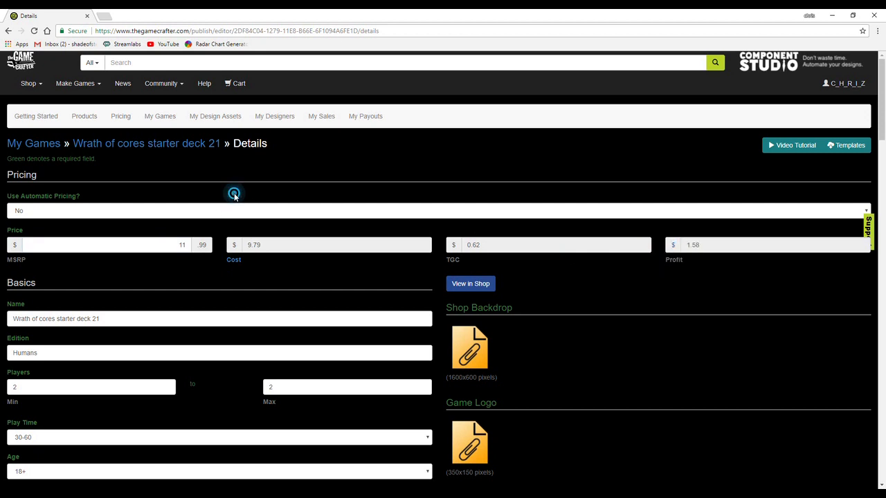
# Try an MSRP of $9.99 for the game in its pricing section
pyautogui.scroll(-2, 211, 230)
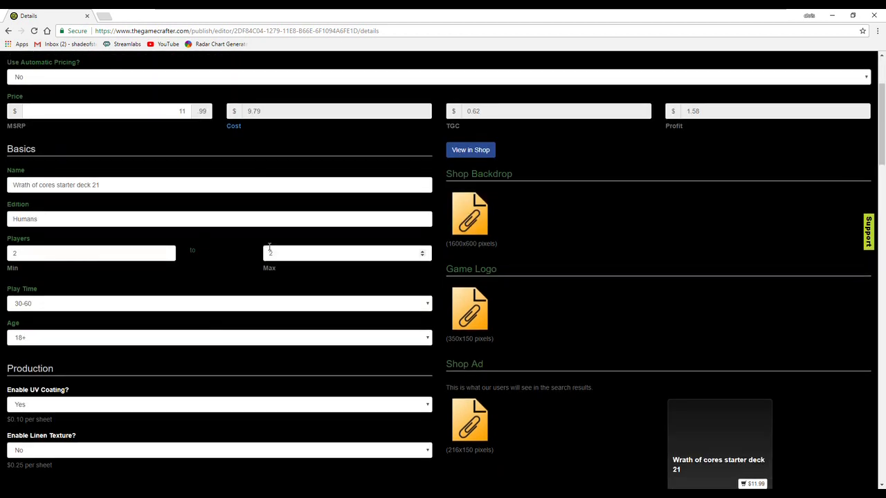
pyautogui.scroll(1, 215, 235)
pyautogui.moveTo(164, 200); pyautogui.dragTo(197, 205)
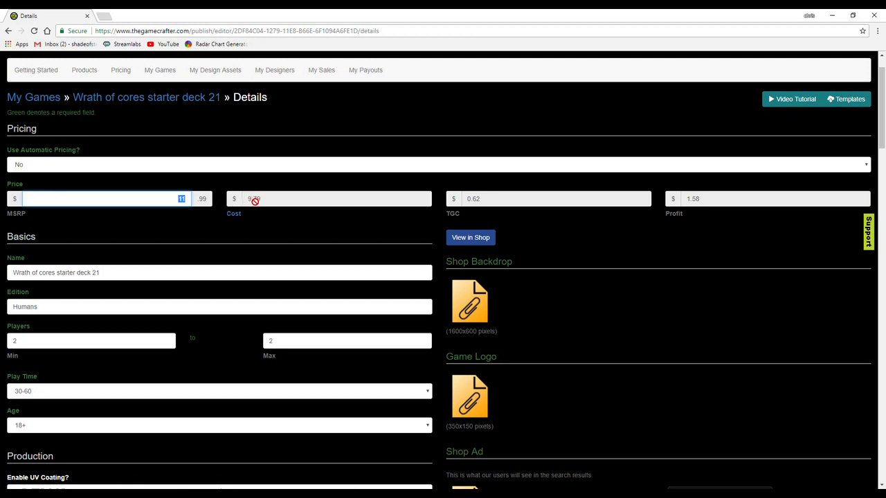
pyautogui.write('9')
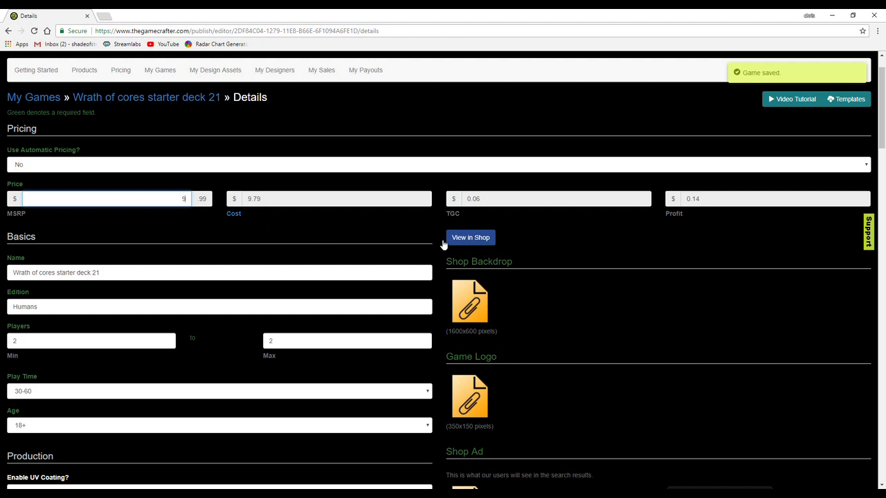
# Try an MSRP of $19.99 for the game to compare the resulting profit
pyautogui.click(203, 198)
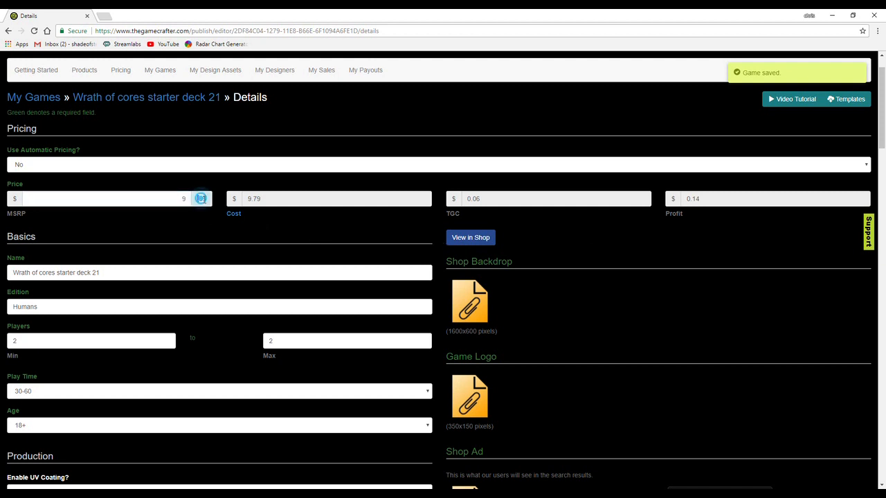
pyautogui.doubleClick(202, 198)
pyautogui.click(172, 199)
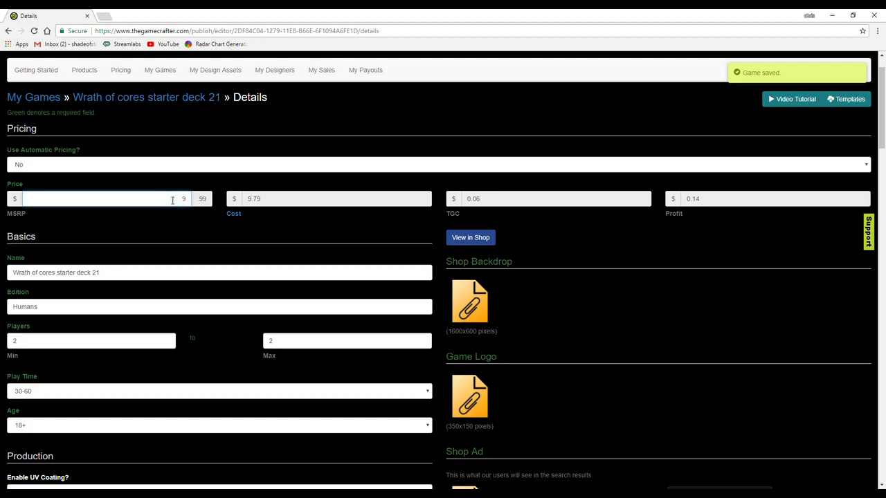
pyautogui.moveTo(166, 234); pyautogui.dragTo(184, 218)
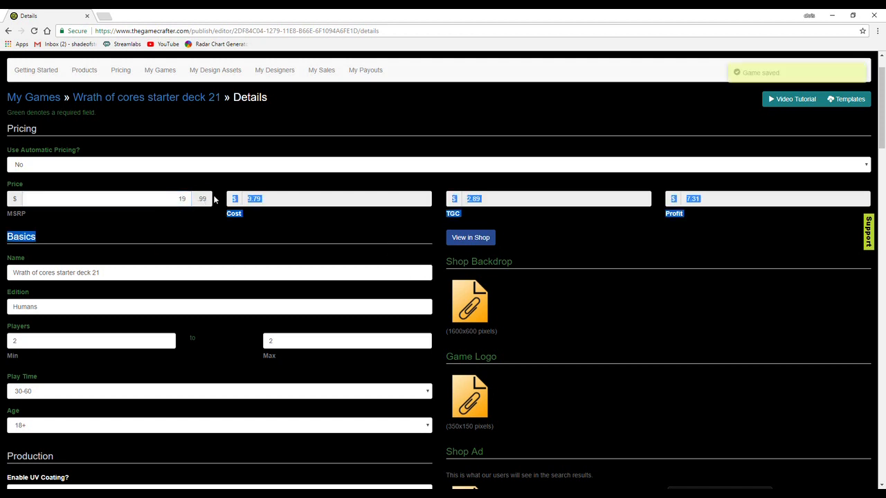
# Set the game's MSRP to $12.99
pyautogui.click(198, 199)
pyautogui.click(179, 200)
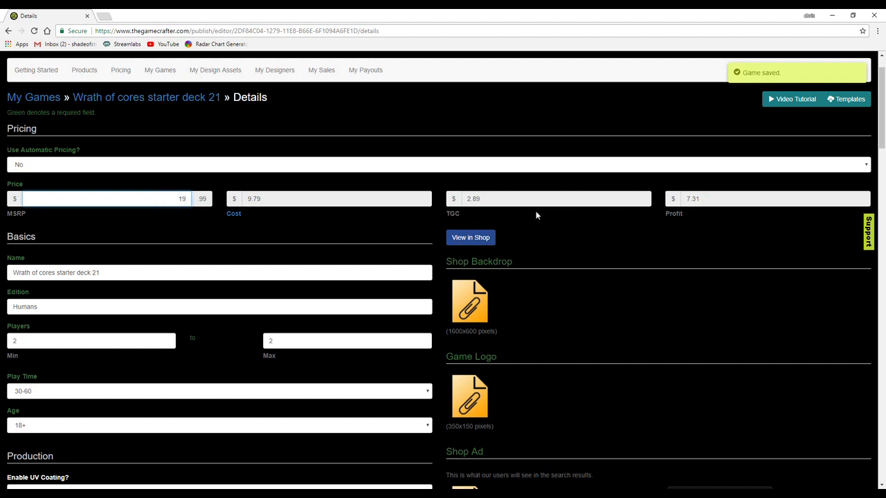
pyautogui.press('BackSpace')
pyautogui.write('2')
pyautogui.click(277, 233)
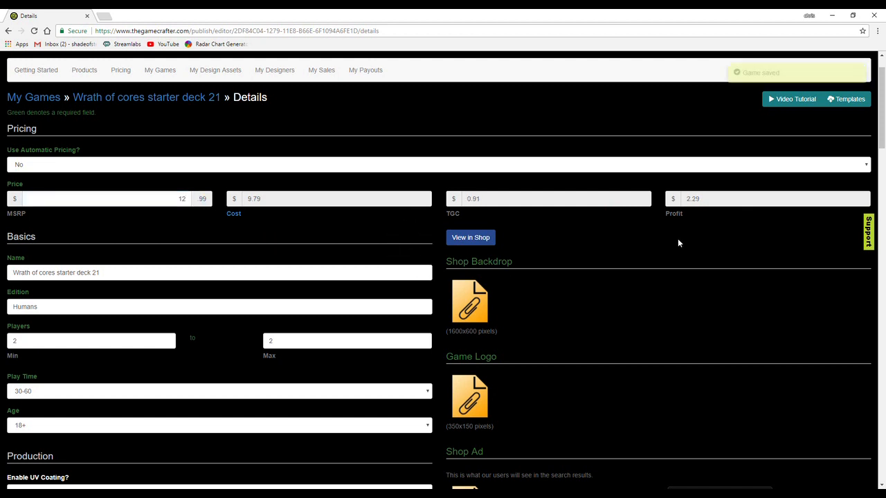
# Review the Shop Backdrop, Game Logo and Shop Ad image requirements, and the Shop Ad preview in the game's details
pyautogui.scroll(-2, 589, 269)
pyautogui.scroll(-3, 533, 346)
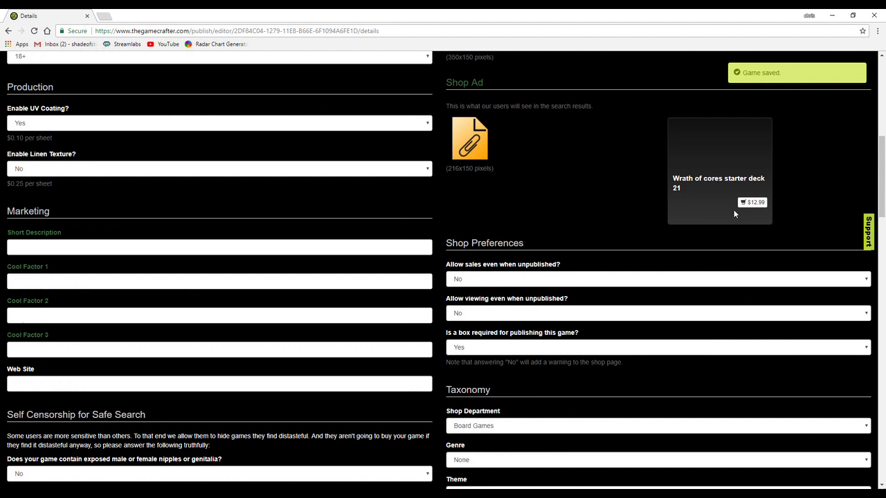
pyautogui.scroll(2, 623, 284)
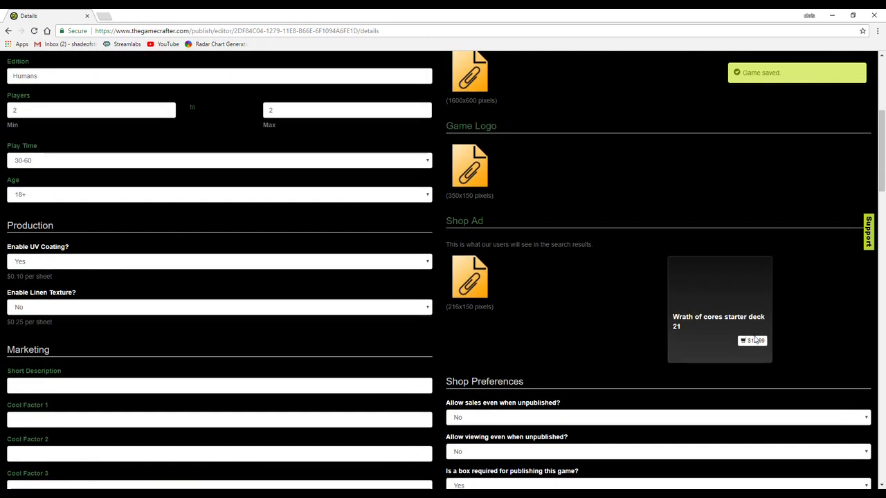
pyautogui.scroll(4, 641, 323)
pyautogui.scroll(-3, 517, 363)
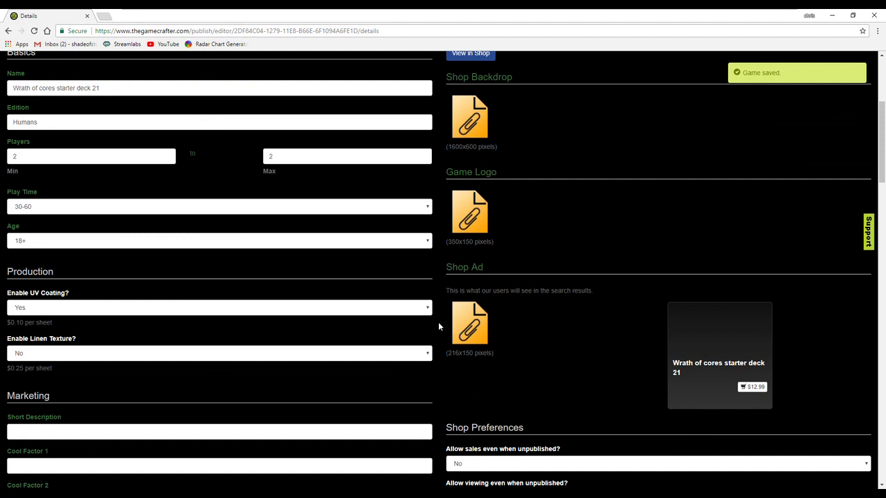
pyautogui.scroll(3, 398, 331)
pyautogui.scroll(-2, 477, 214)
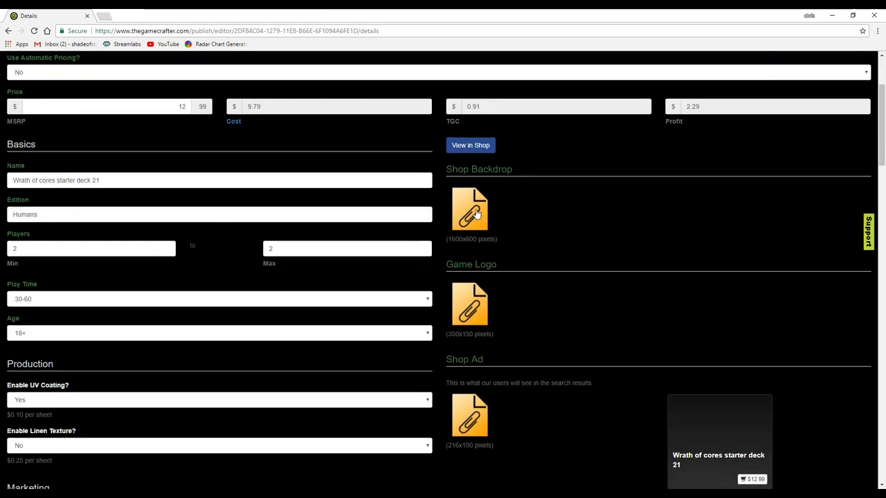
pyautogui.scroll(-2, 476, 216)
pyautogui.moveTo(485, 244); pyautogui.dragTo(555, 318)
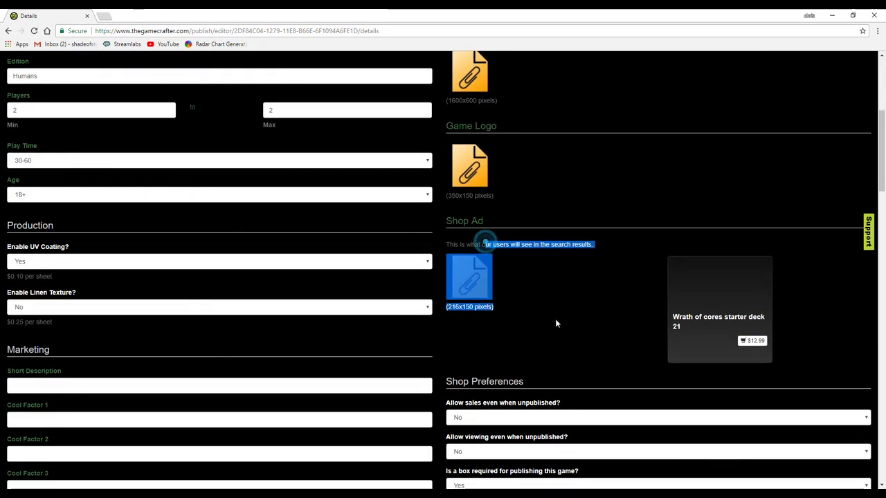
pyautogui.click(512, 307)
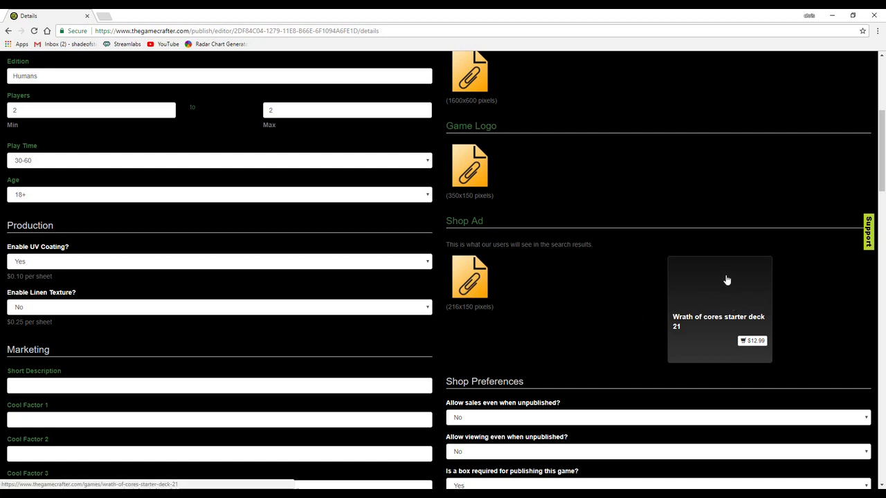
pyautogui.scroll(4, 500, 271)
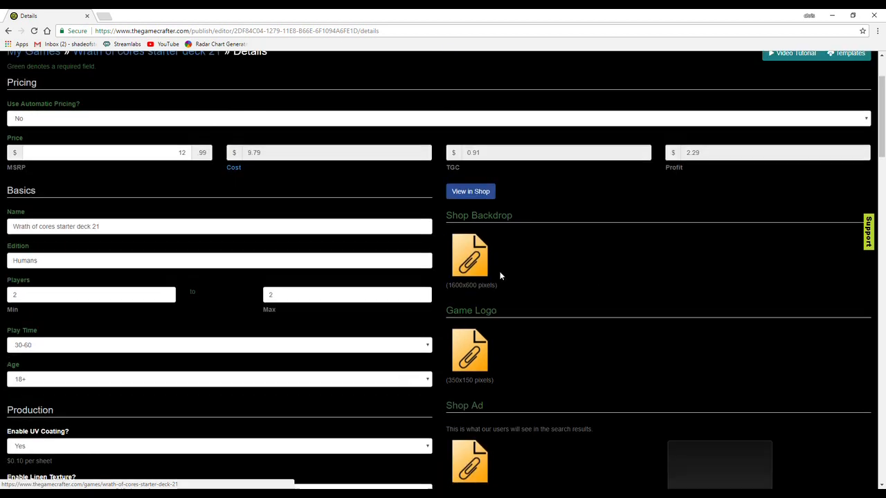
# Browse the shop's Card Games listings with their ads and prices, and return to the game's details
pyautogui.click(27, 83)
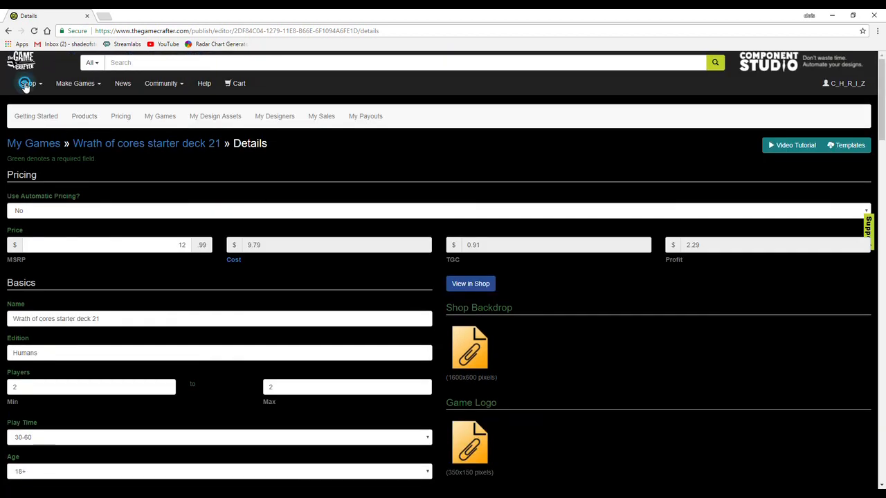
pyautogui.click(60, 118)
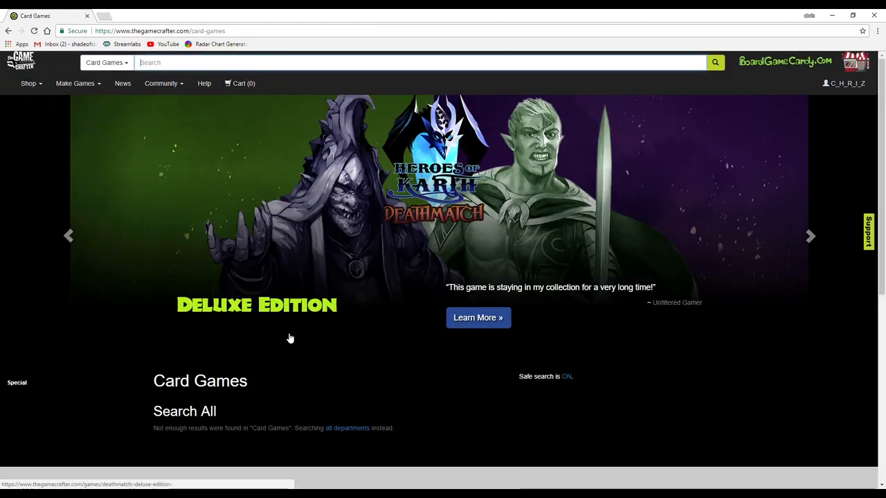
pyautogui.scroll(-5, 259, 295)
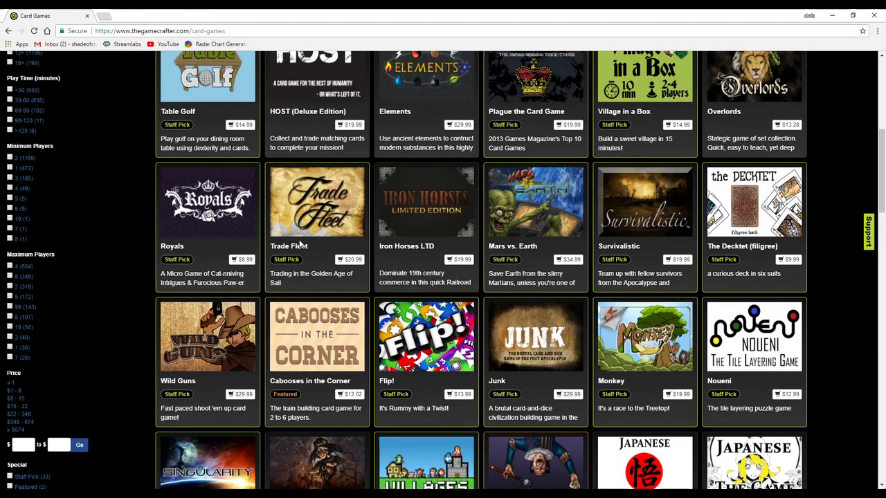
pyautogui.click(9, 30)
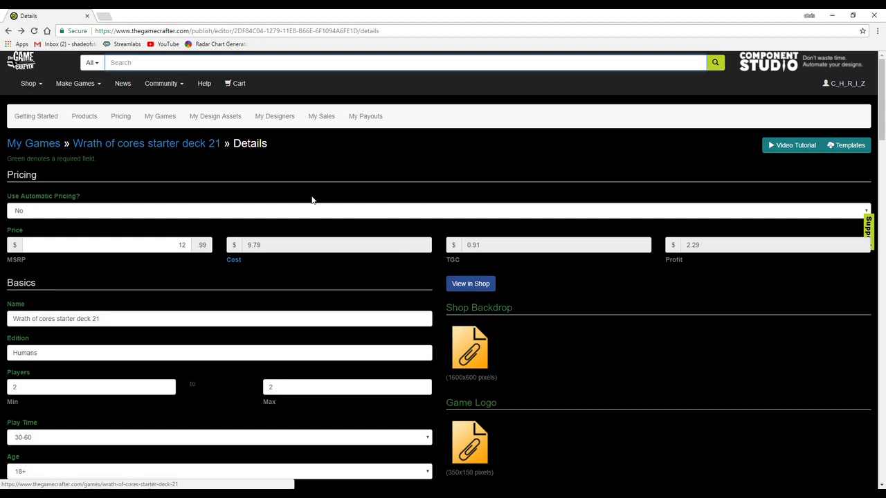
# View the shop page of Wrath of cores starter deck 21 and its designer's list of published games
pyautogui.click(132, 144)
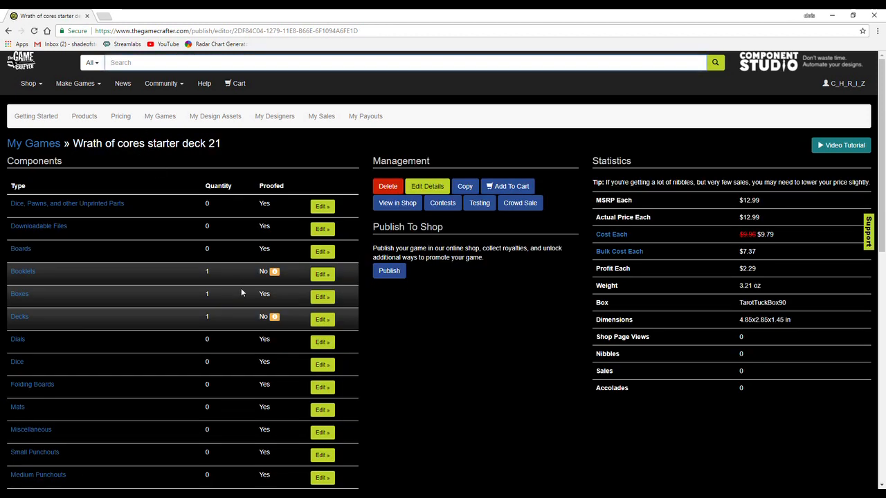
pyautogui.click(389, 204)
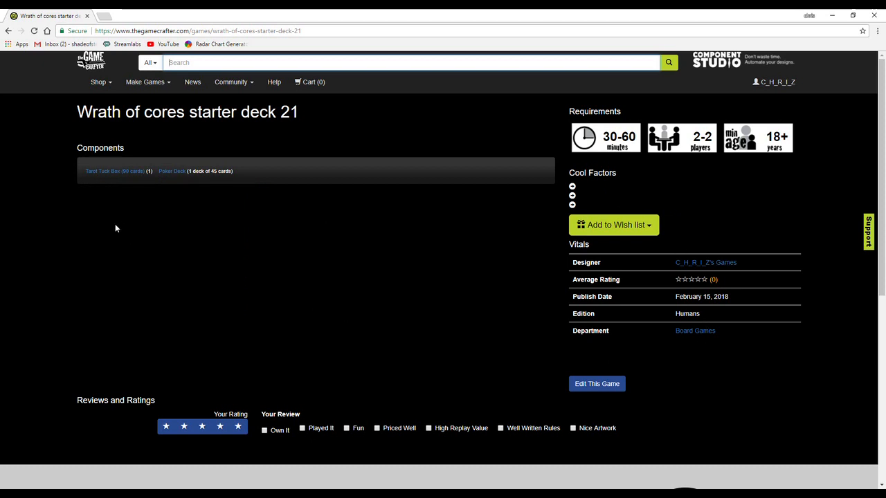
pyautogui.moveTo(122, 113); pyautogui.dragTo(346, 144)
pyautogui.click(361, 150)
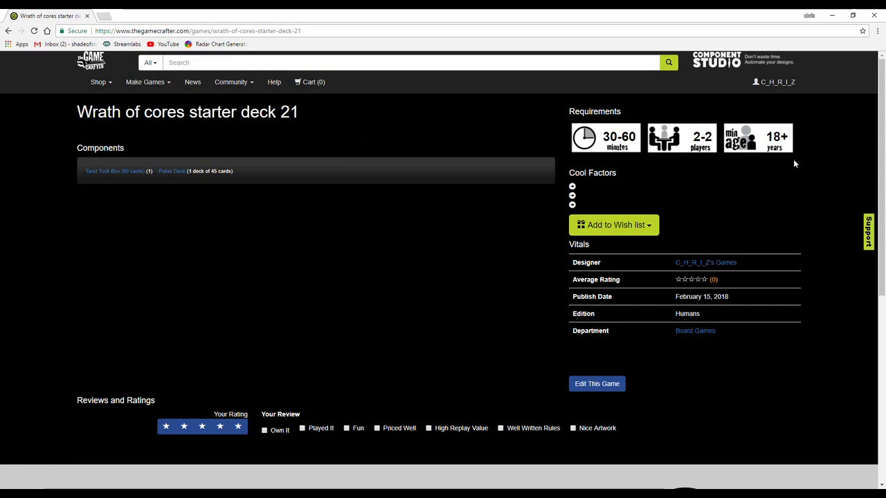
pyautogui.click(391, 264)
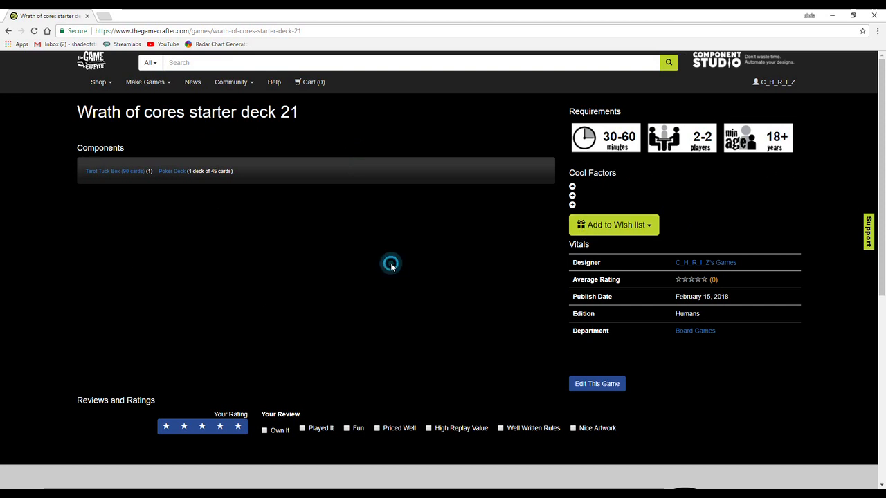
pyautogui.click(569, 186)
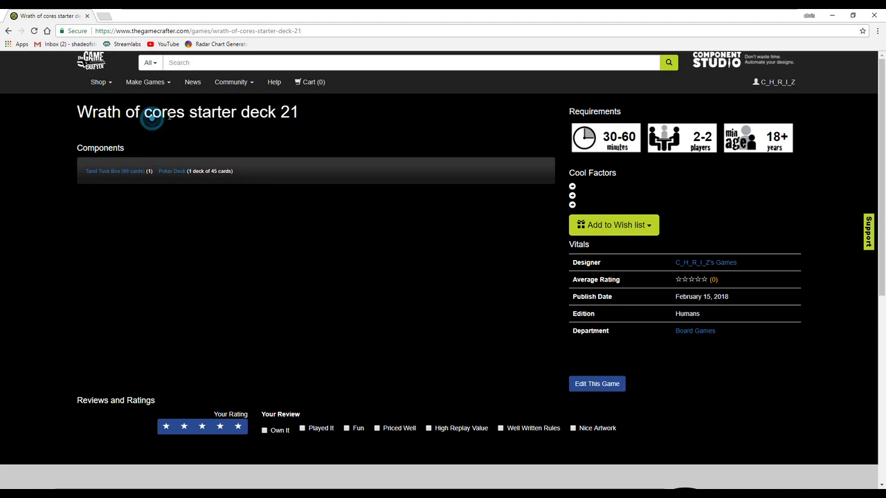
pyautogui.click(693, 264)
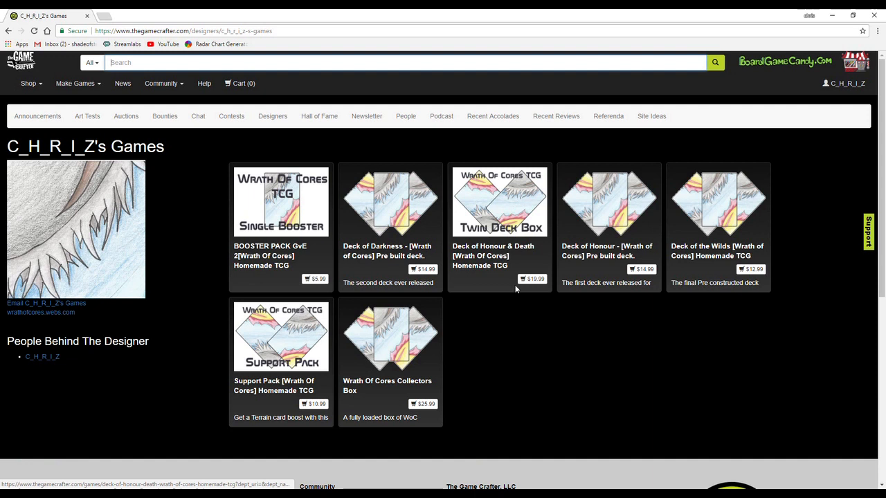
pyautogui.click(9, 31)
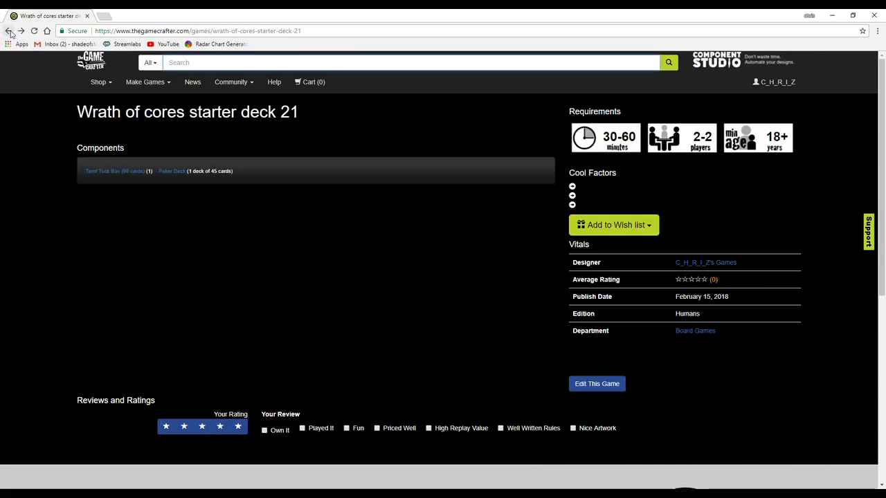
# Open Untitled Game Vhfbqh from the My Games list
pyautogui.click(143, 83)
pyautogui.click(146, 139)
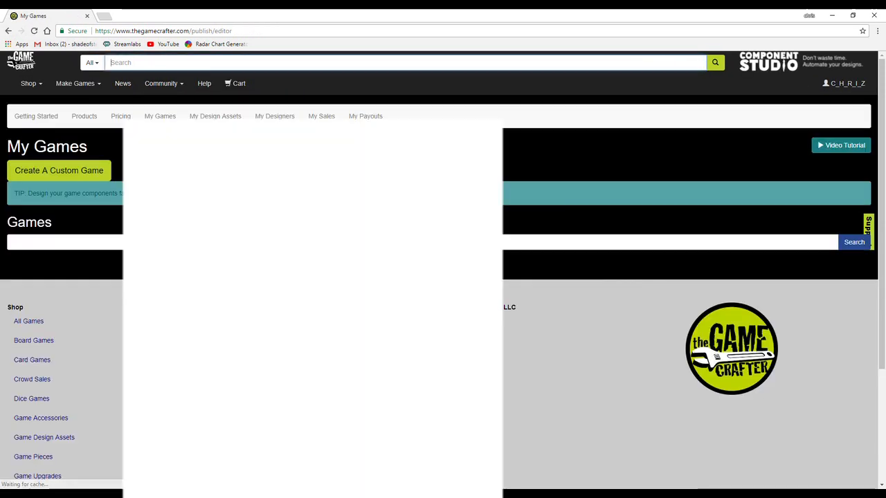
pyautogui.scroll(-2, 110, 288)
pyautogui.scroll(1, 110, 288)
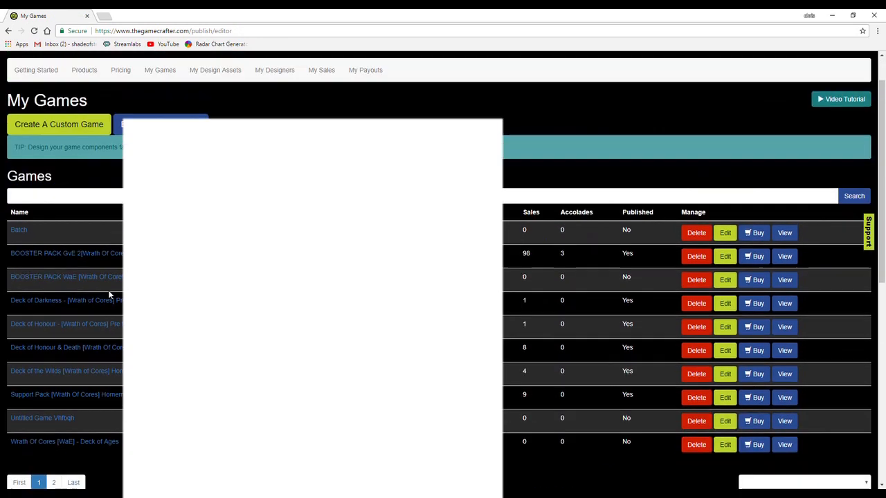
pyautogui.click(54, 420)
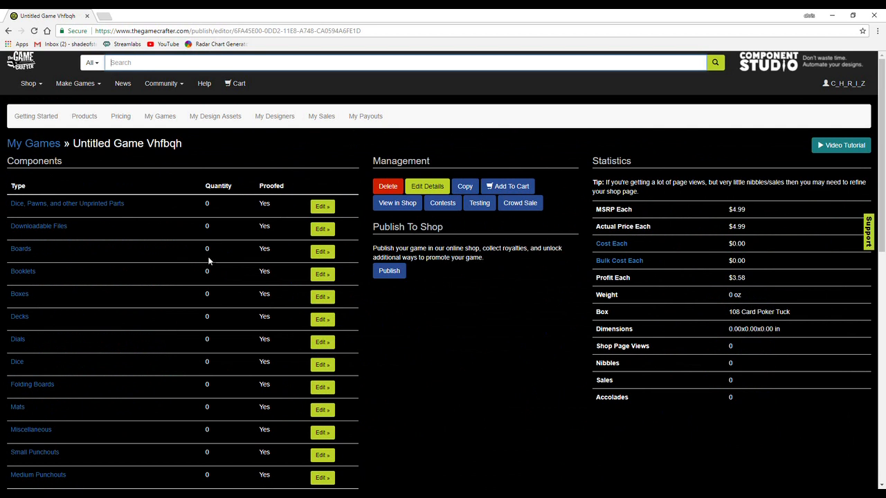
# Review the component types, Quantity column and title on the Untitled Game Vhfbqh overview
pyautogui.moveTo(206, 206); pyautogui.dragTo(226, 280)
pyautogui.click(226, 279)
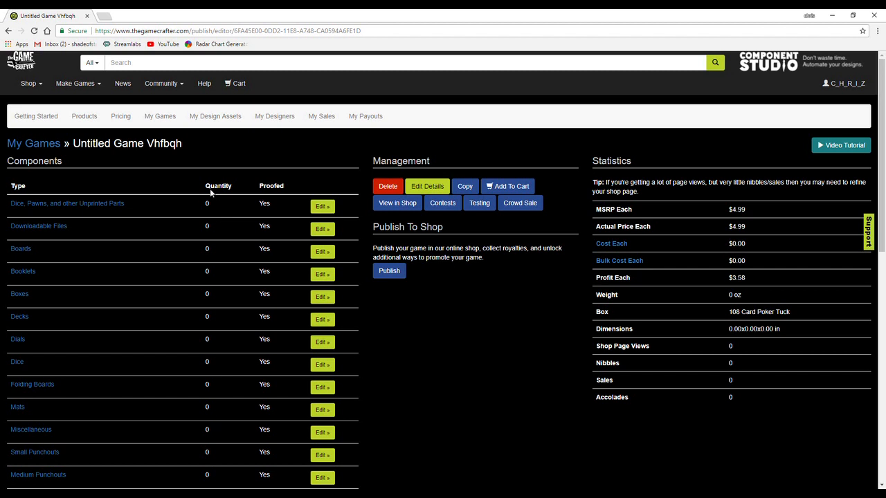
pyautogui.moveTo(203, 187); pyautogui.dragTo(237, 191)
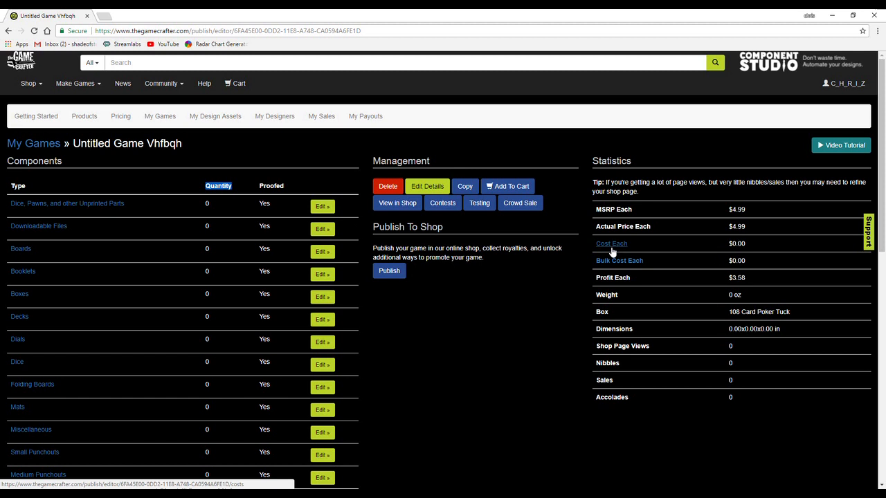
pyautogui.click(43, 180)
pyautogui.moveTo(78, 148); pyautogui.dragTo(178, 188)
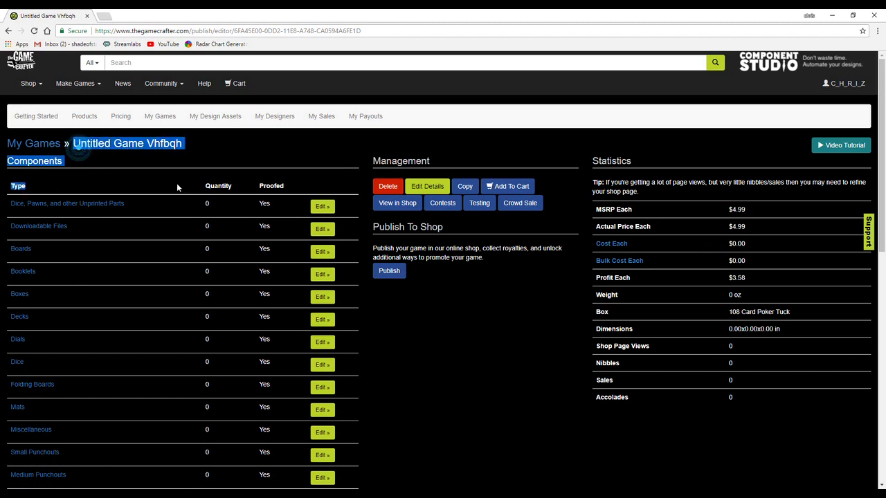